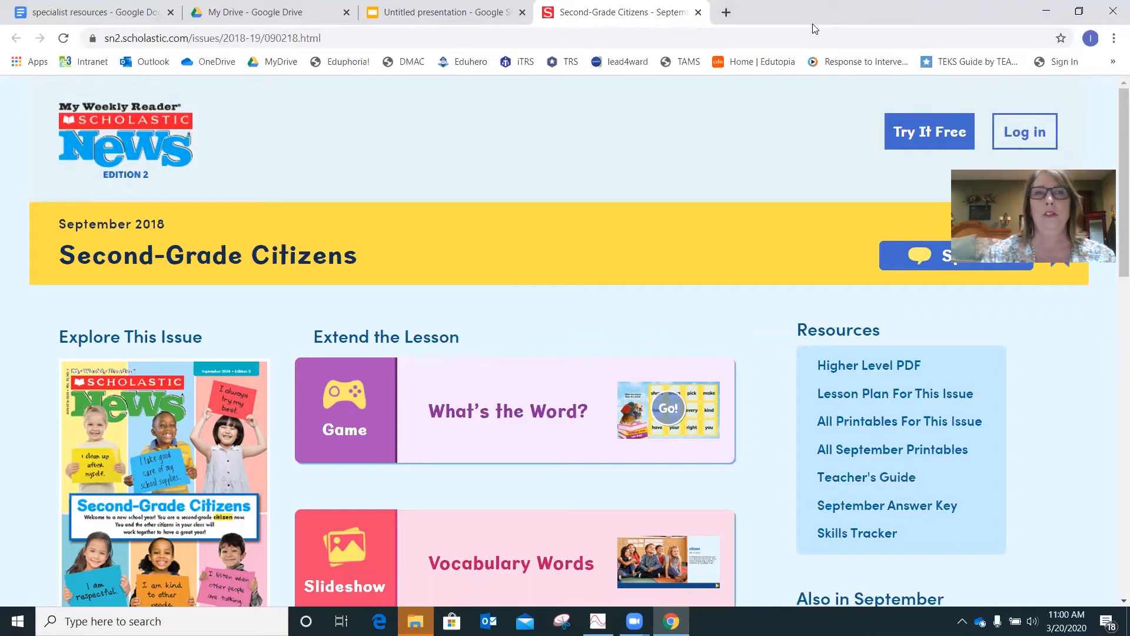
Step: Switch to the untitled Google Slides presentation and add a new slide after the Citizenship slide
click(394, 26)
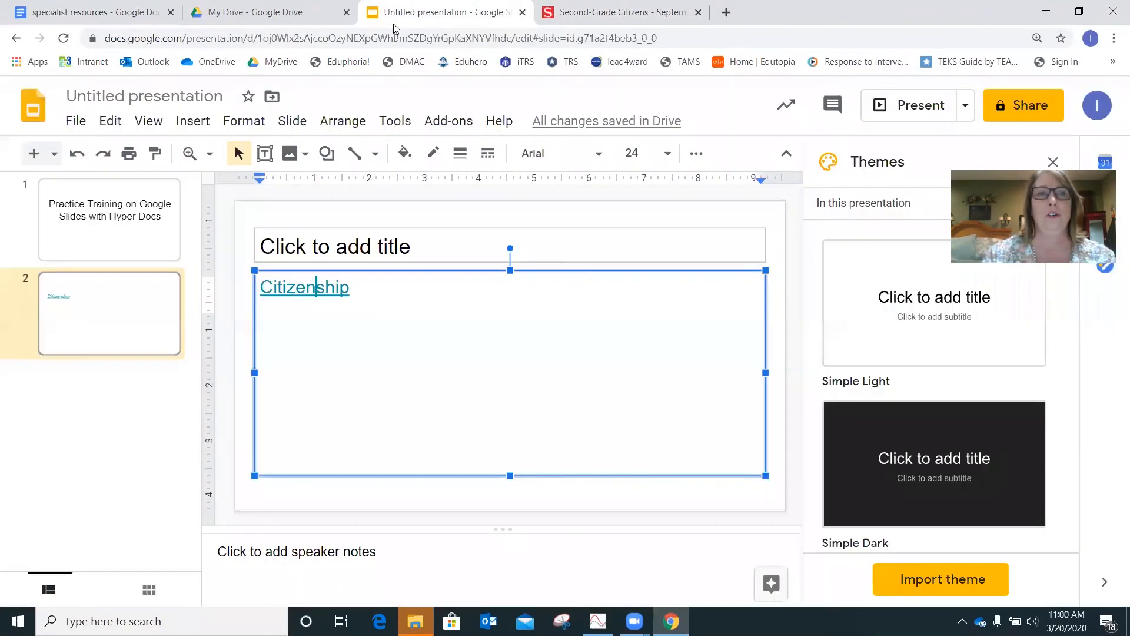
click(291, 122)
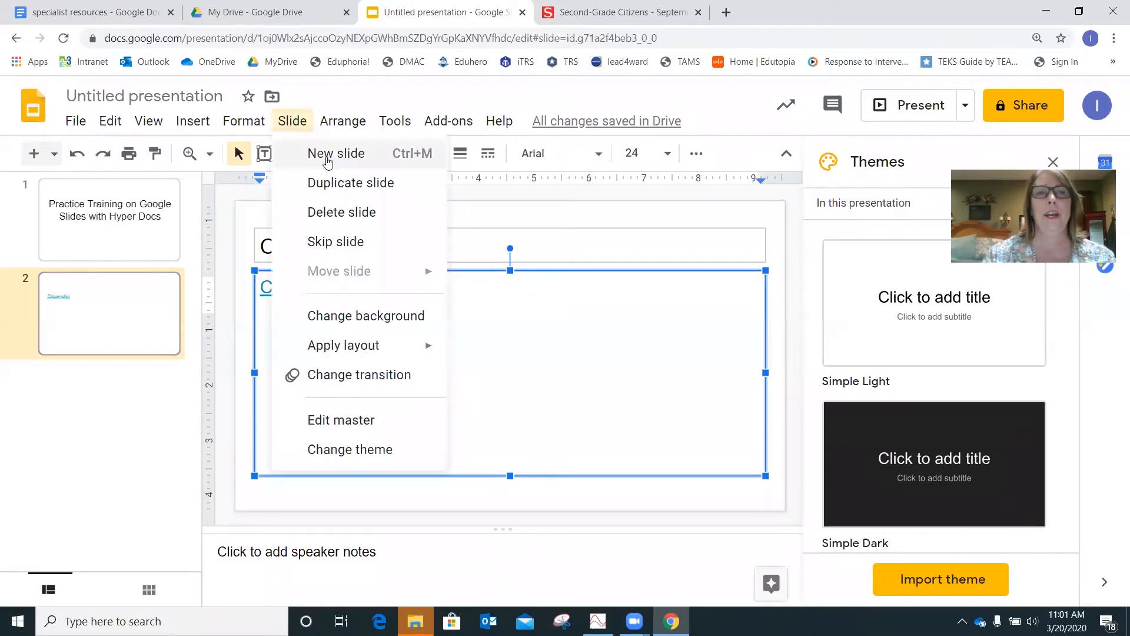
click(327, 155)
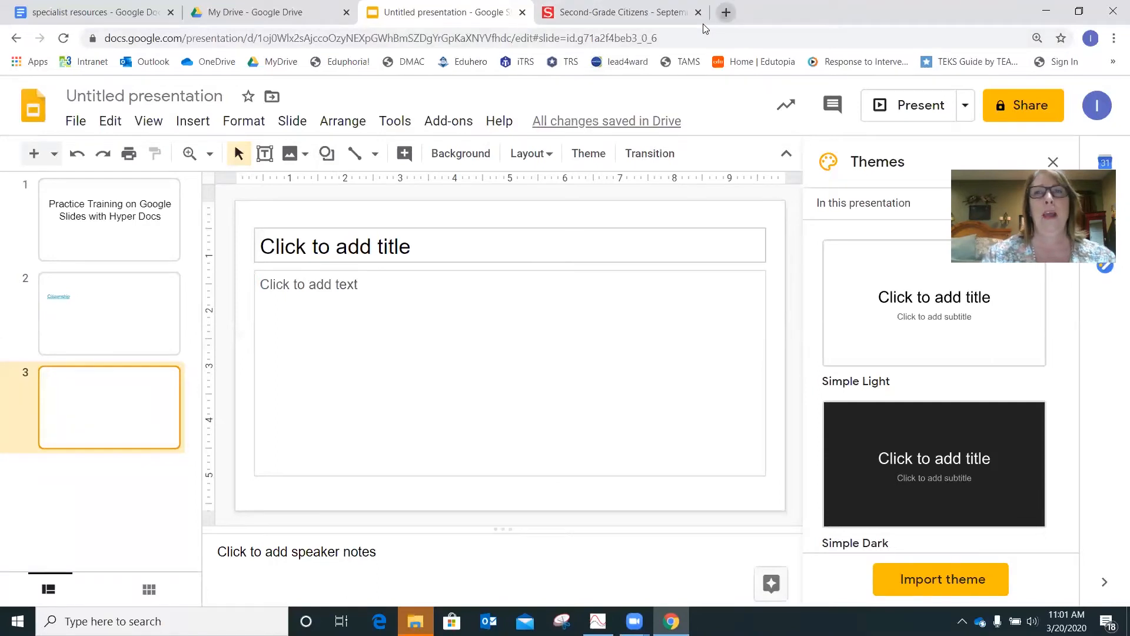
Step: Search the web for flocabulary in a new browser tab and open the Flocabulary website
click(726, 12)
text(flo)
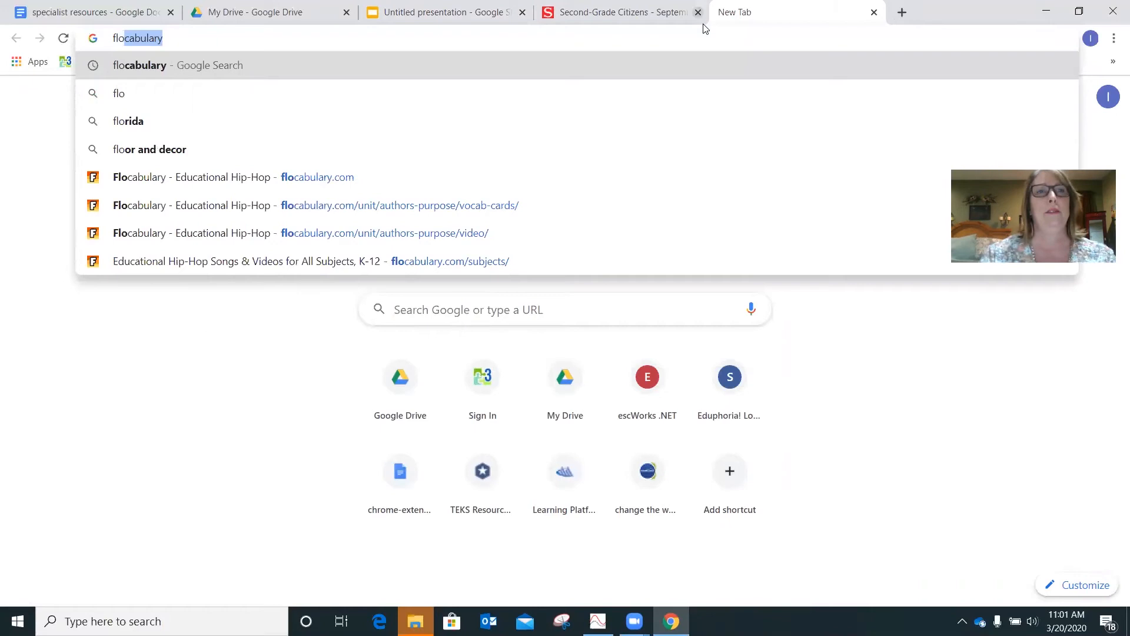
key(Return)
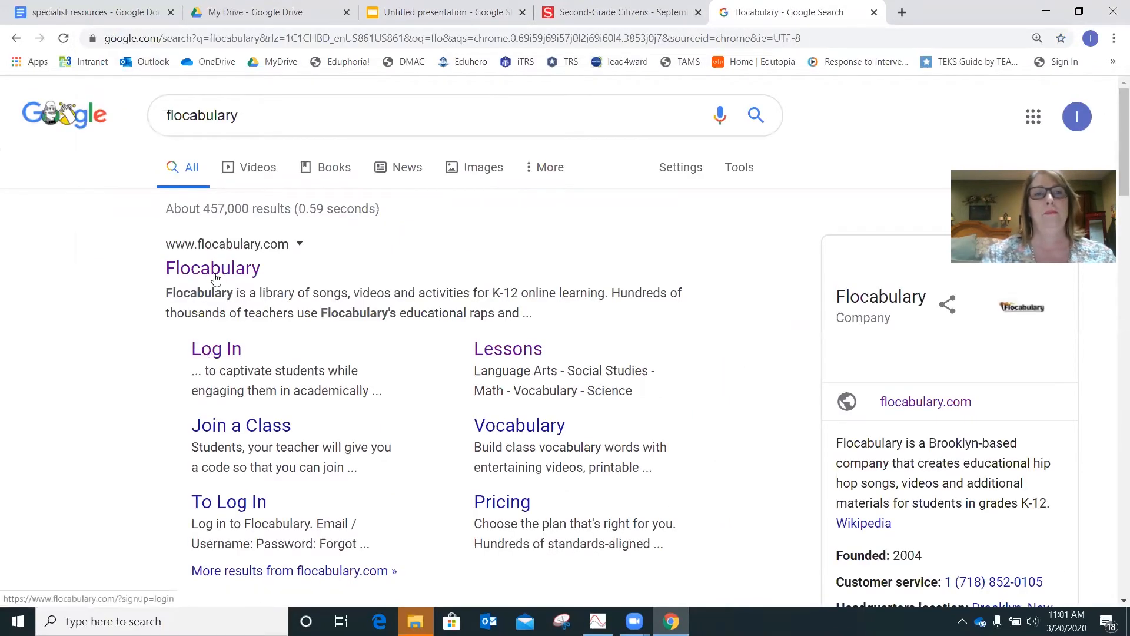
click(214, 272)
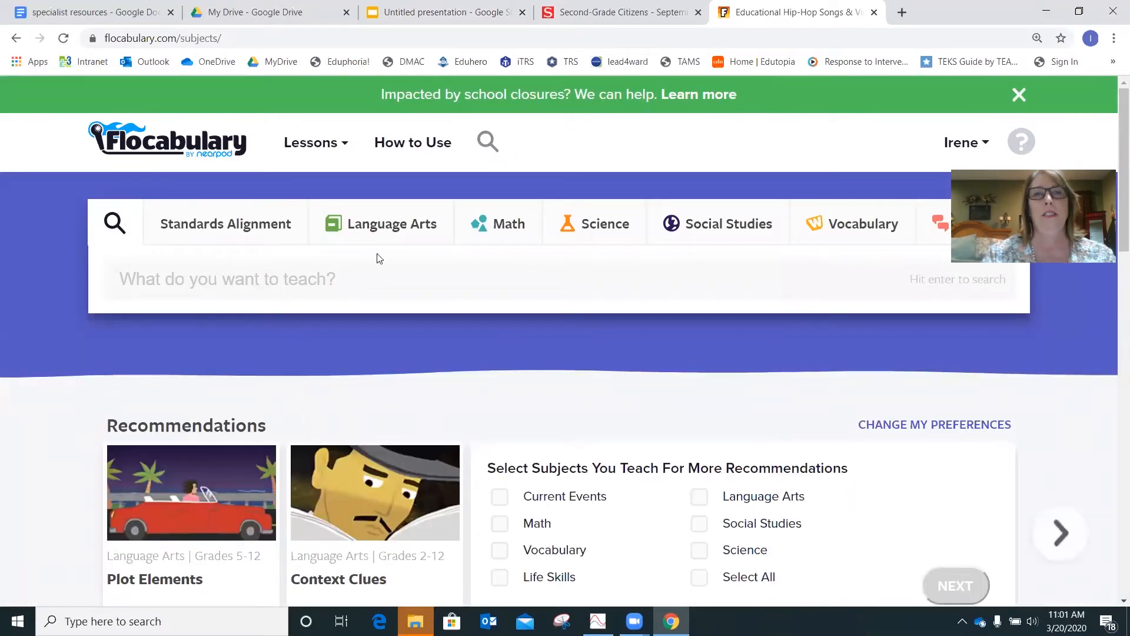
Step: Open the Long & Short Vowels lesson under Language Arts, Reading & Writing, and copy its web address
click(414, 229)
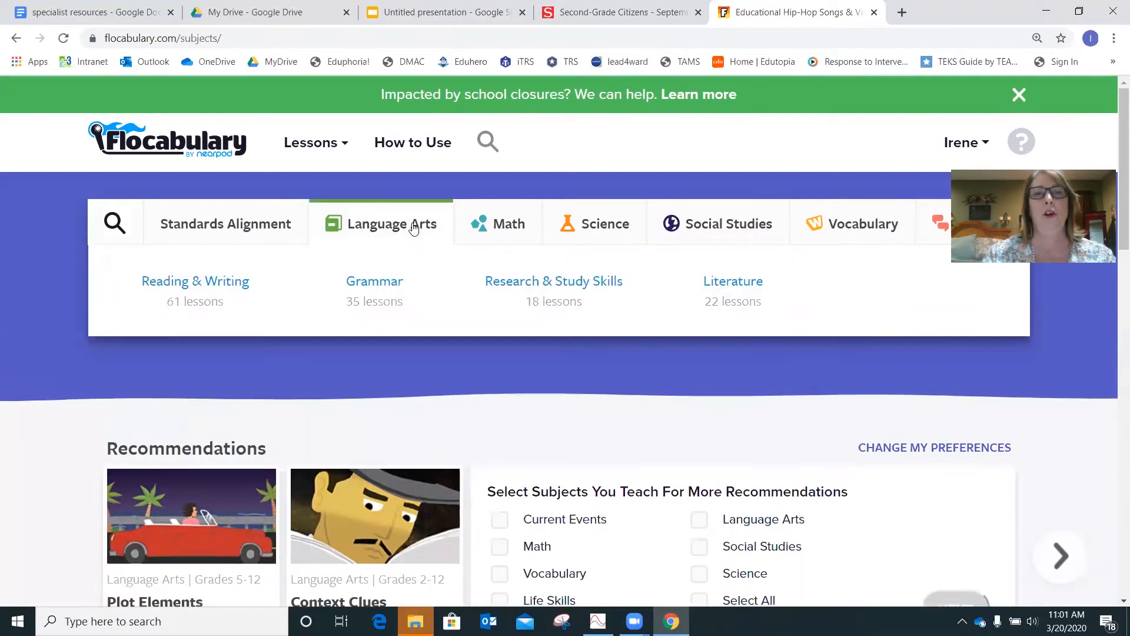
click(223, 297)
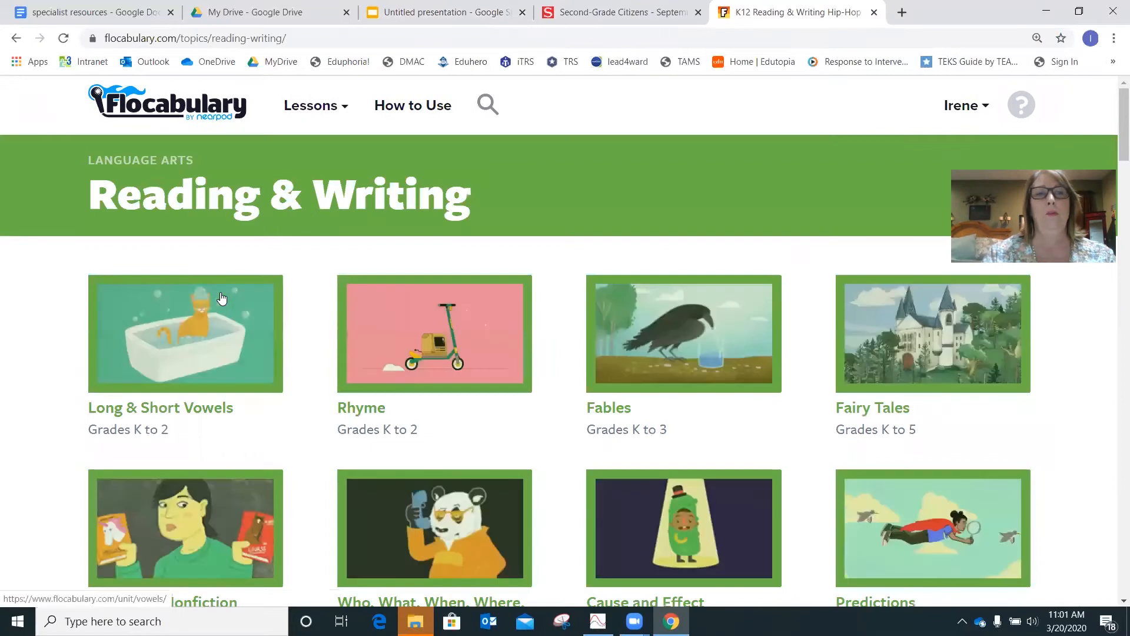
click(207, 367)
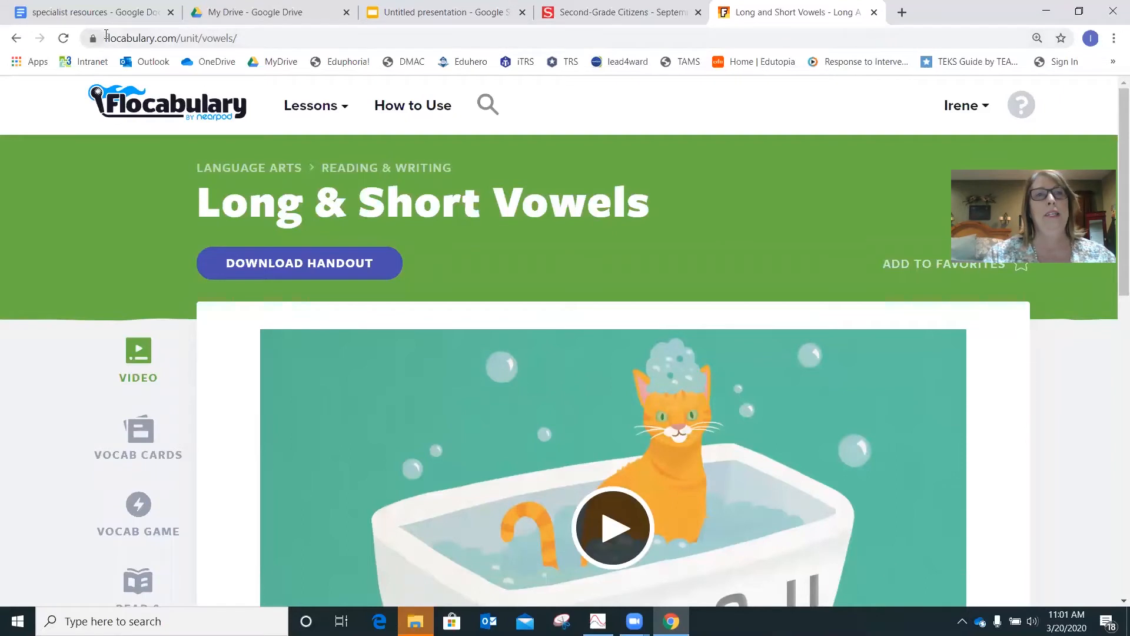
drag(106, 39, 267, 40)
key(ctrl+c)
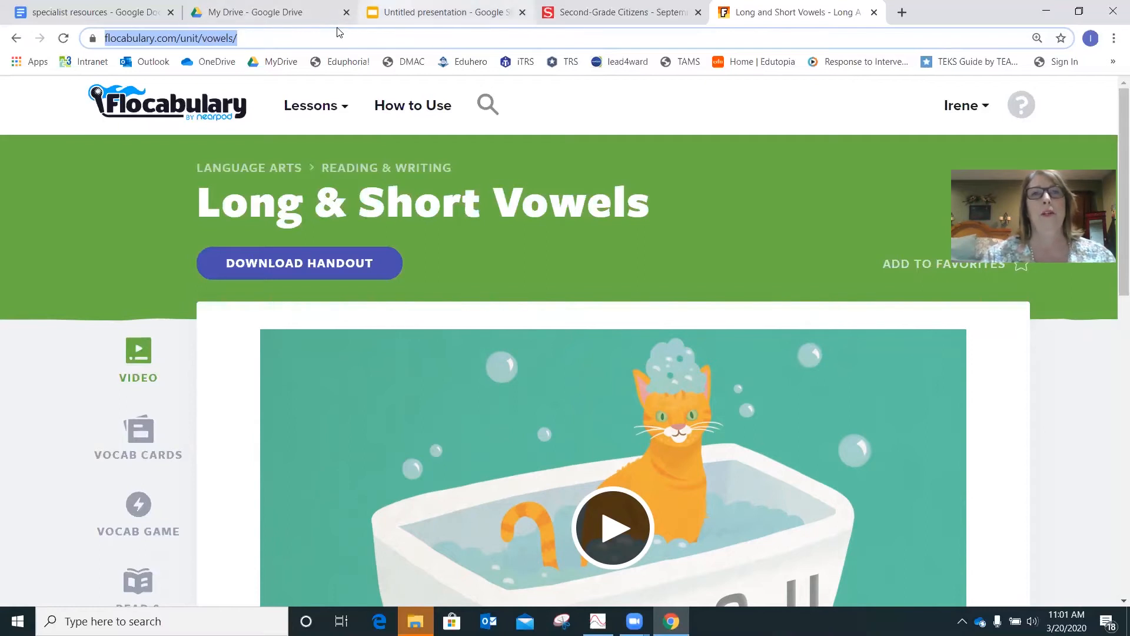
Step: Paste the lesson's web address into the body of slide 3 in the presentation and set its font size to 24
click(377, 12)
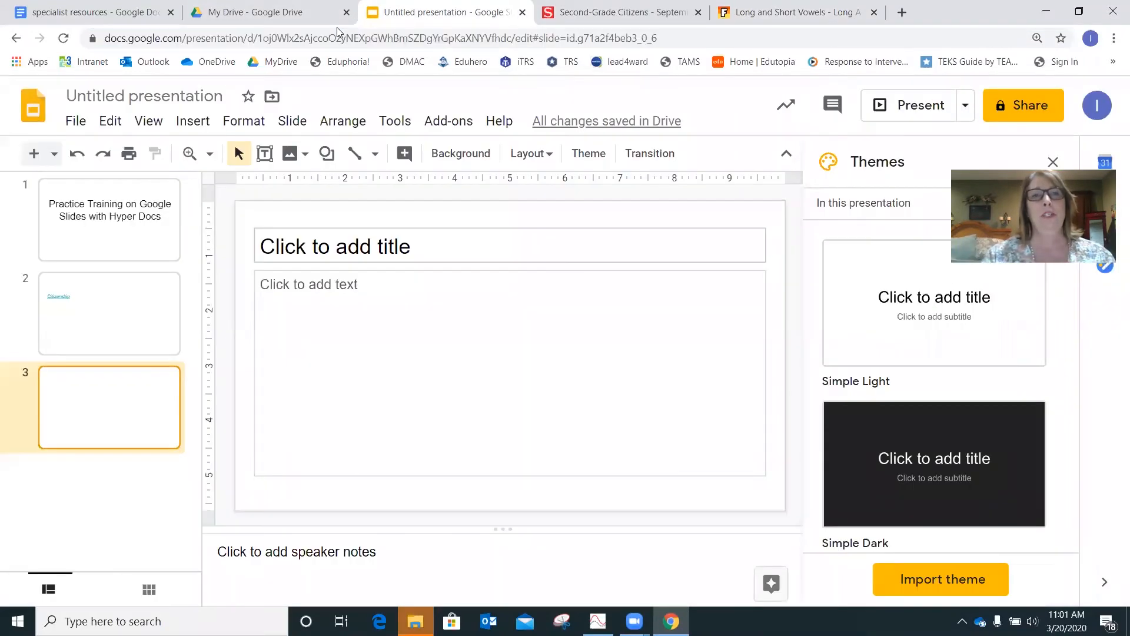
click(371, 322)
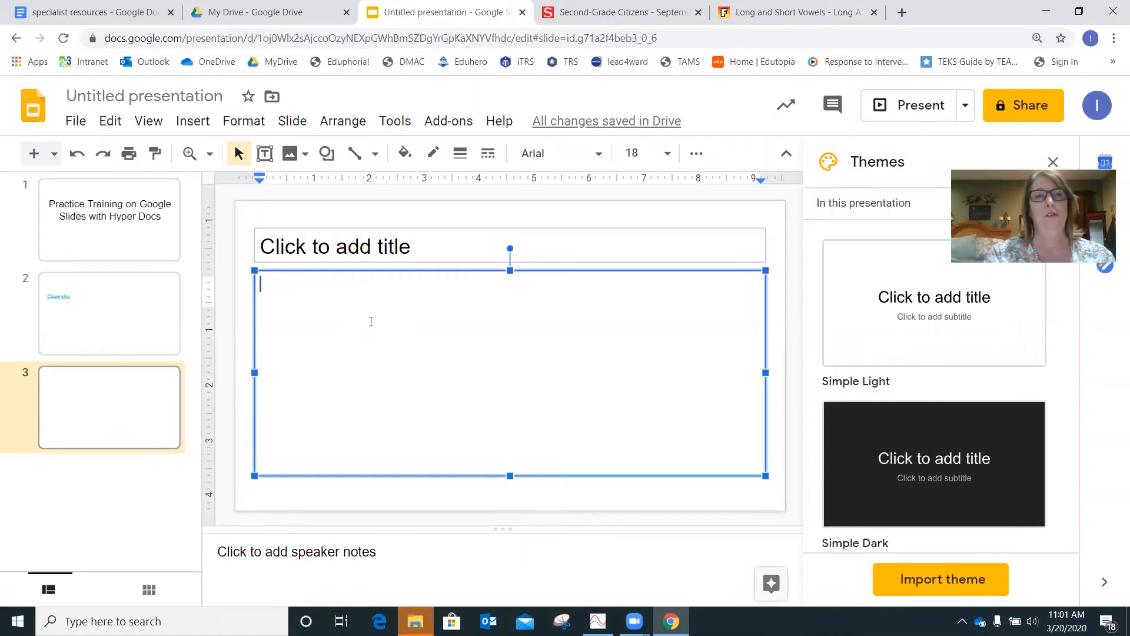
key(ctrl+v)
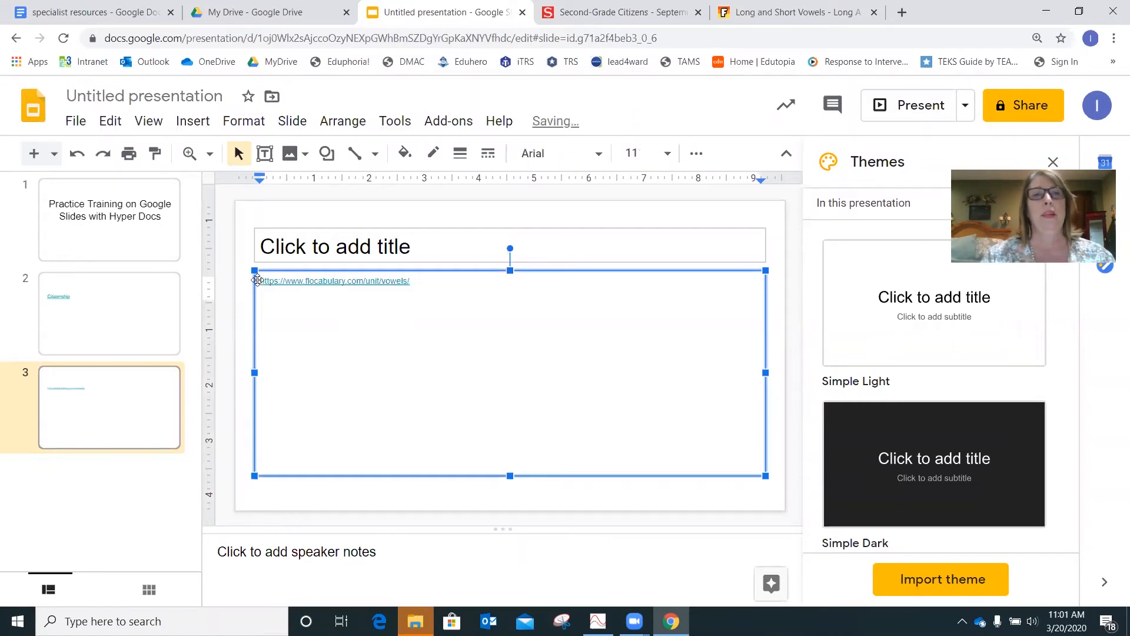
drag(262, 282, 426, 269)
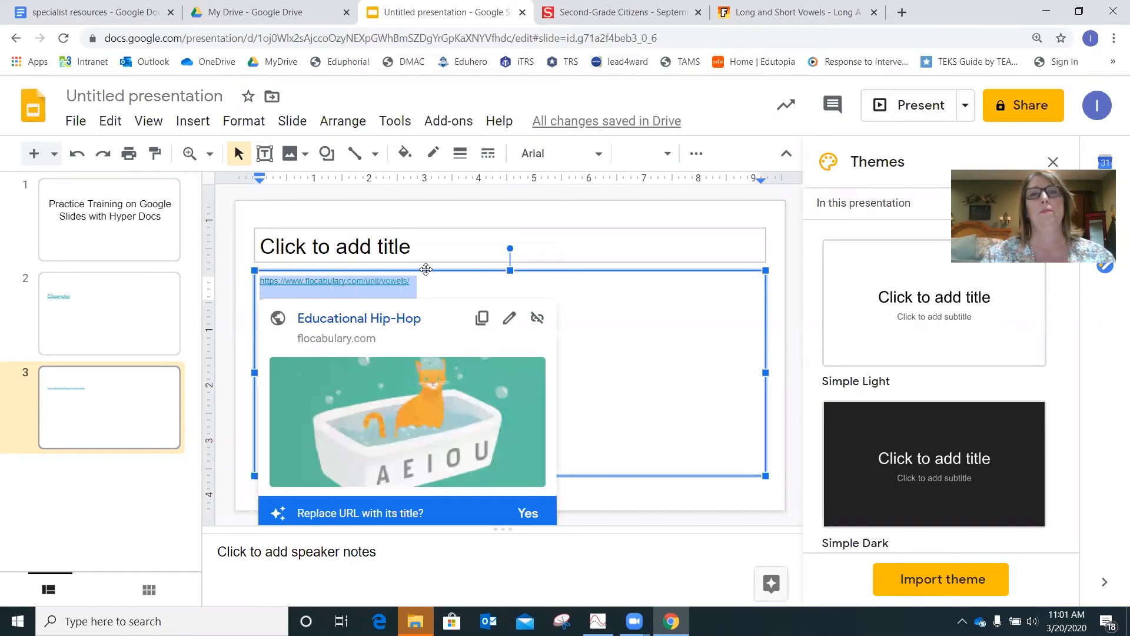
click(667, 155)
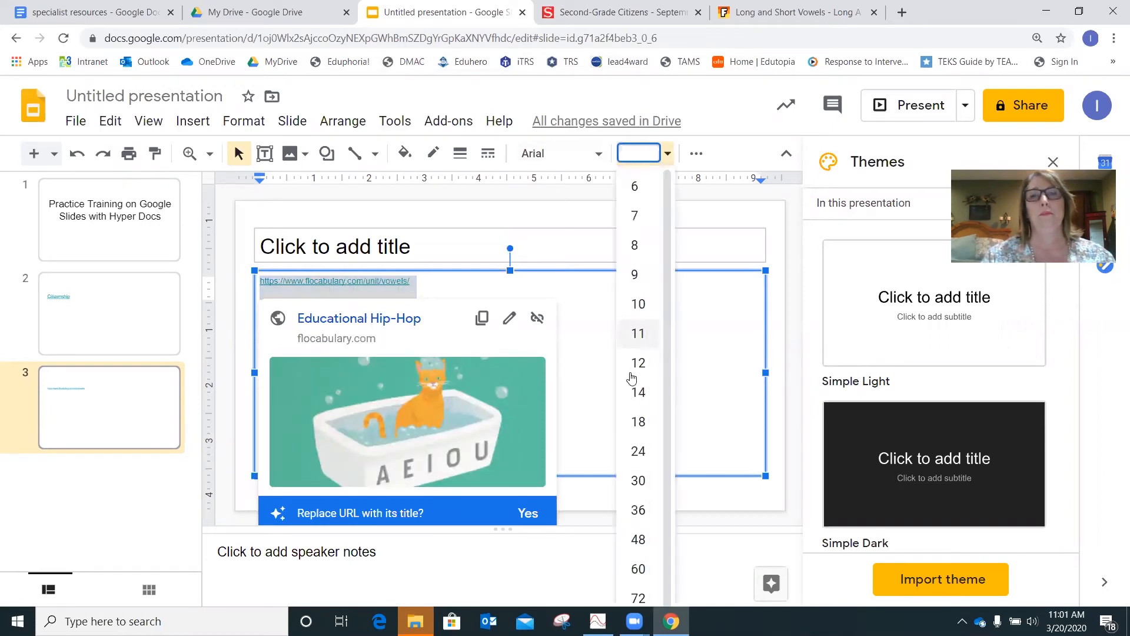
click(640, 450)
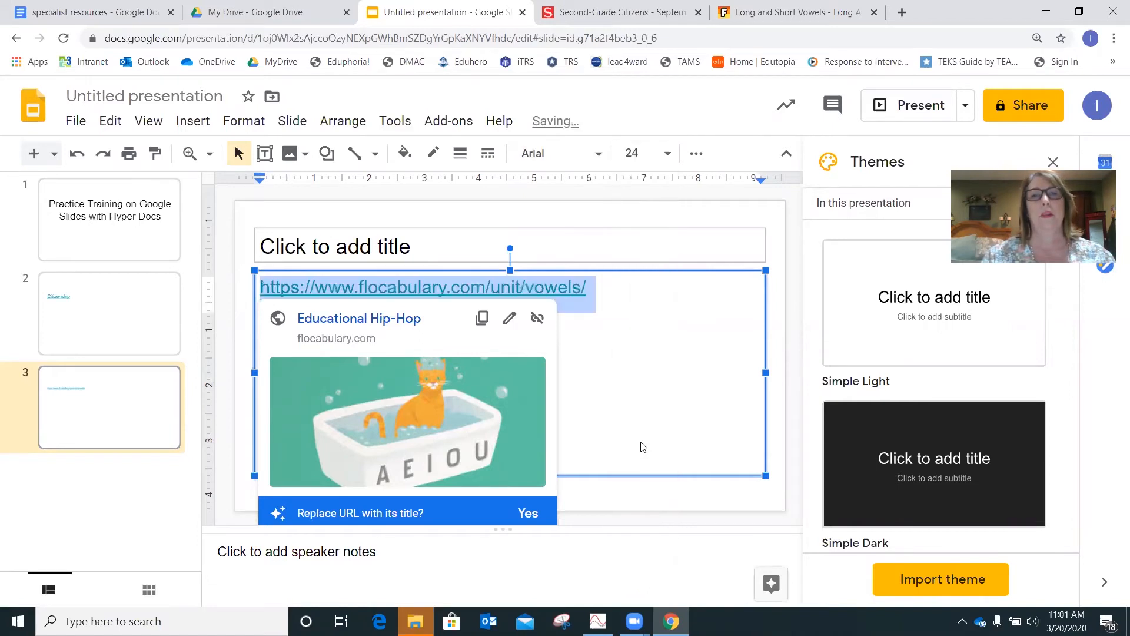
click(648, 410)
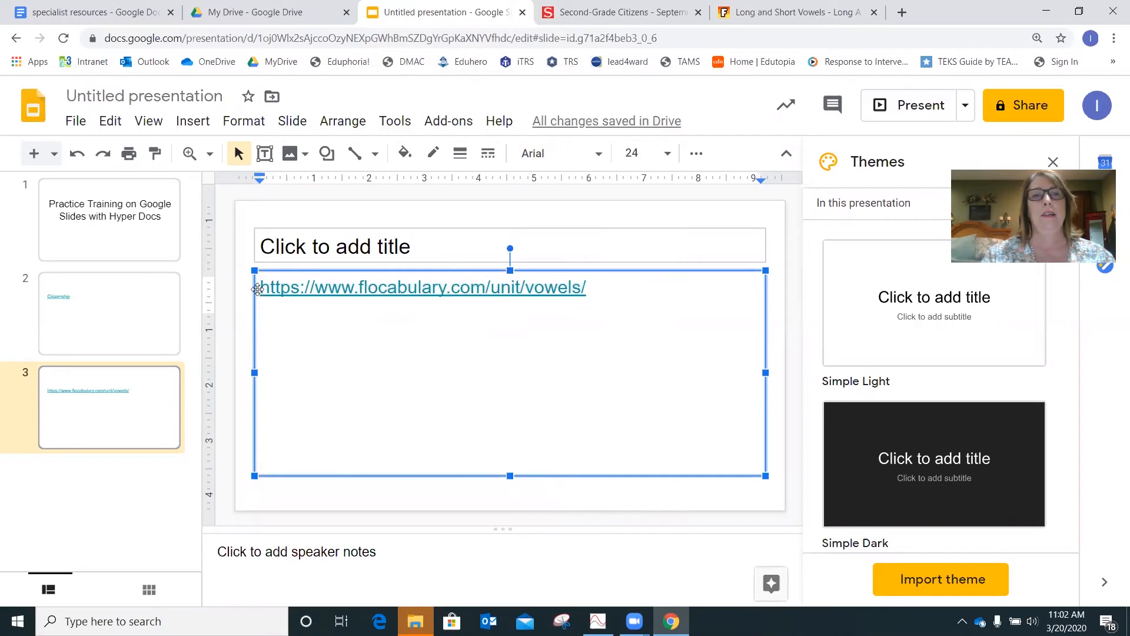
Step: Copy the web address from the body of slide 3 and delete it from the slide
drag(260, 288, 598, 288)
key(ctrl+c)
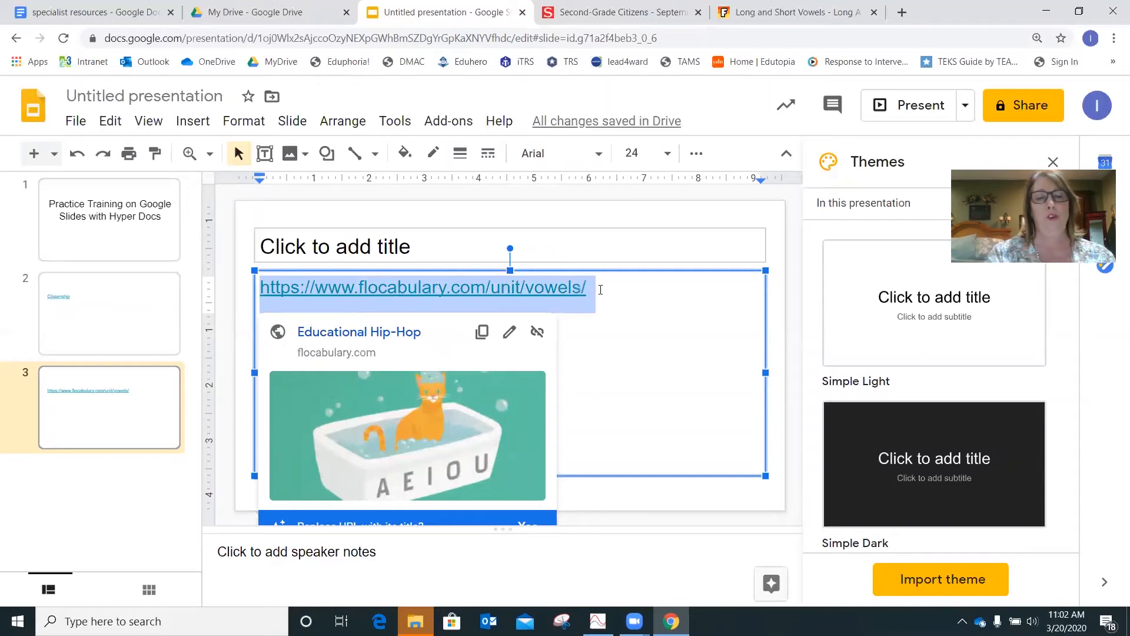
key(BackSpace)
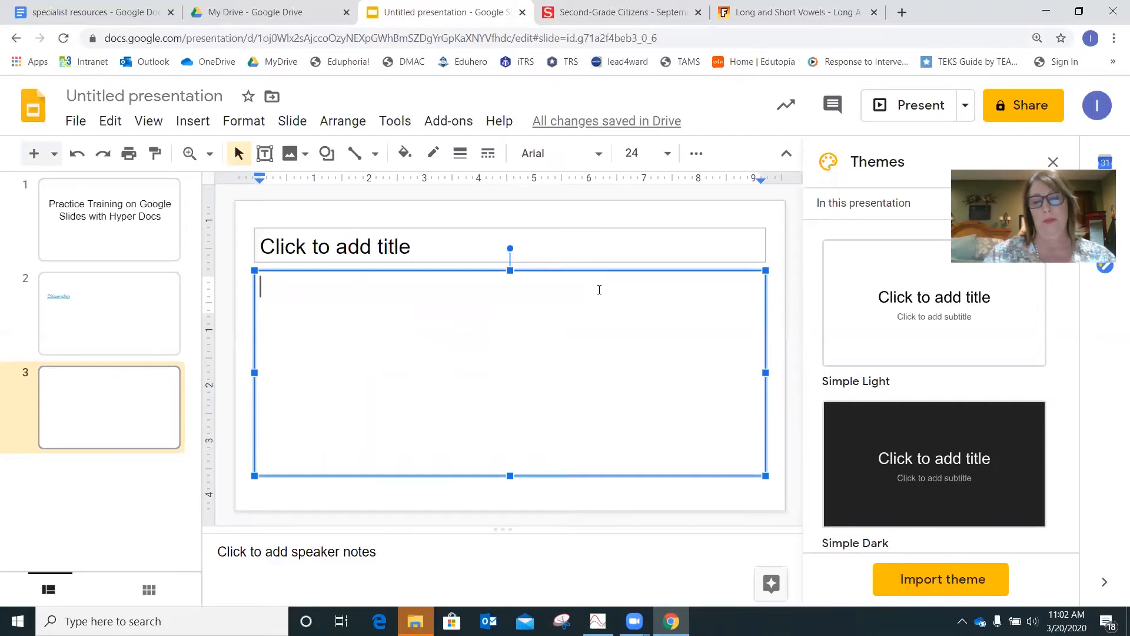
right_click(599, 290)
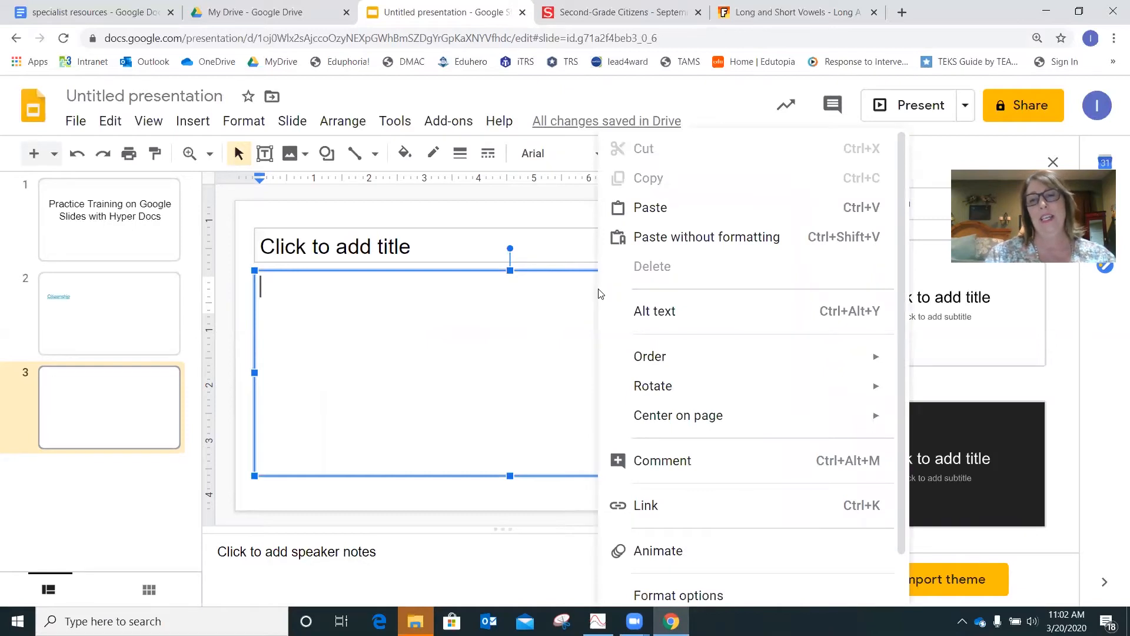
mouse_move(714, 354)
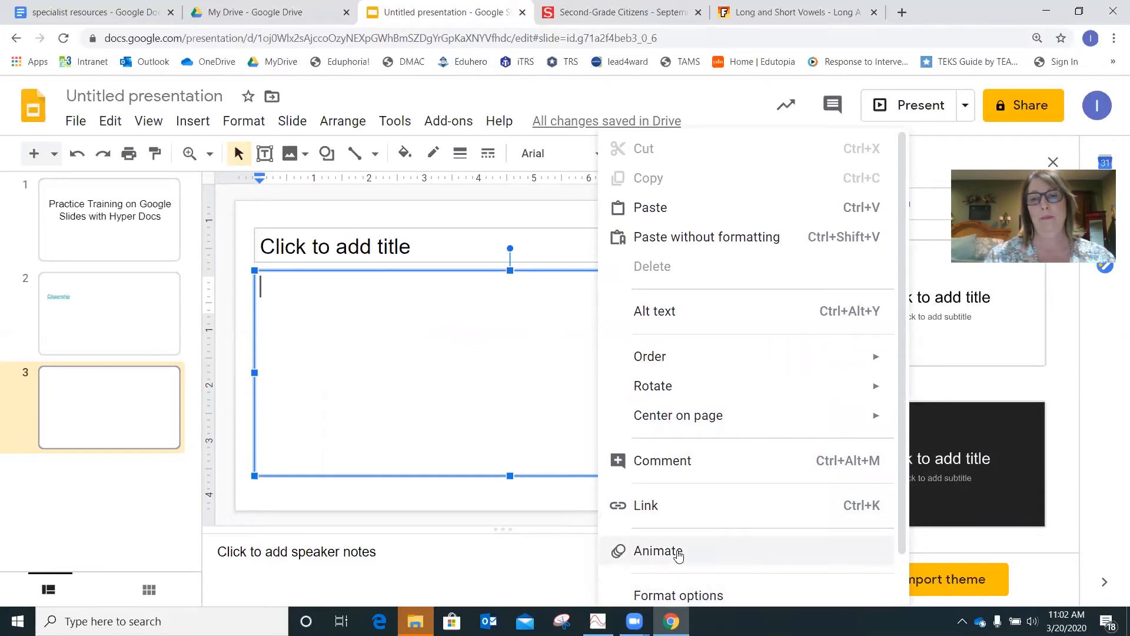
click(647, 505)
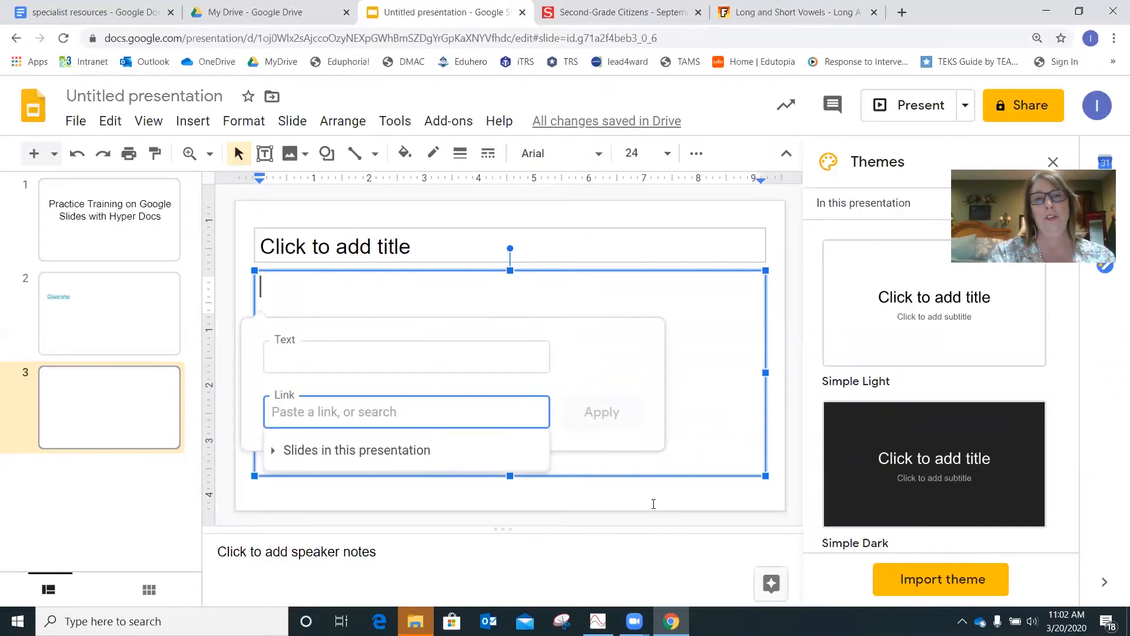
key(ctrl+v)
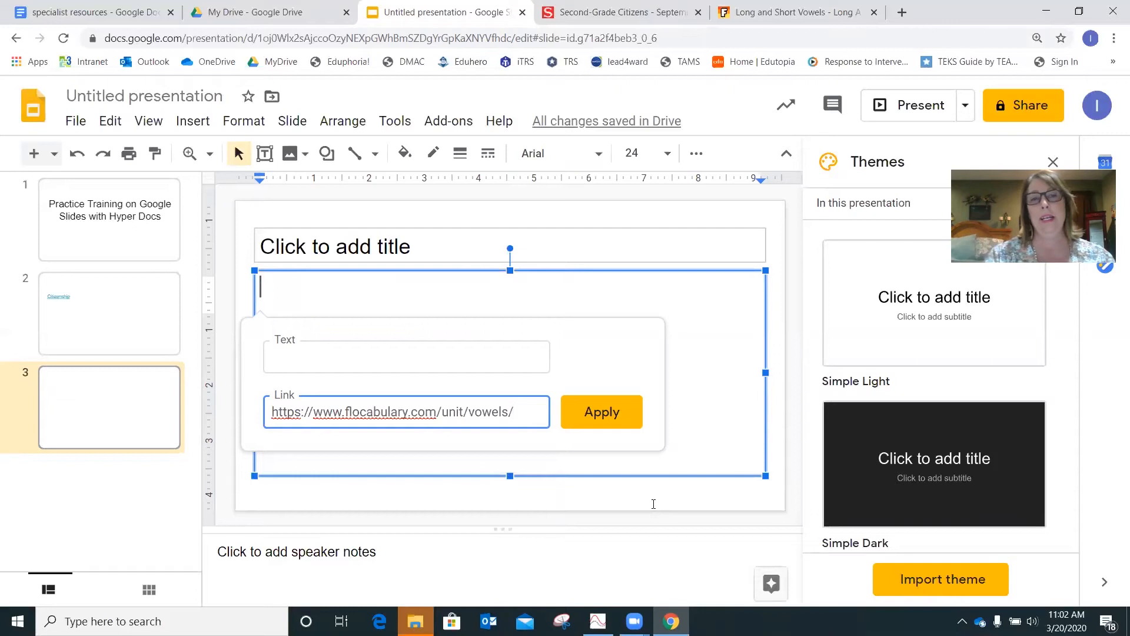
click(411, 357)
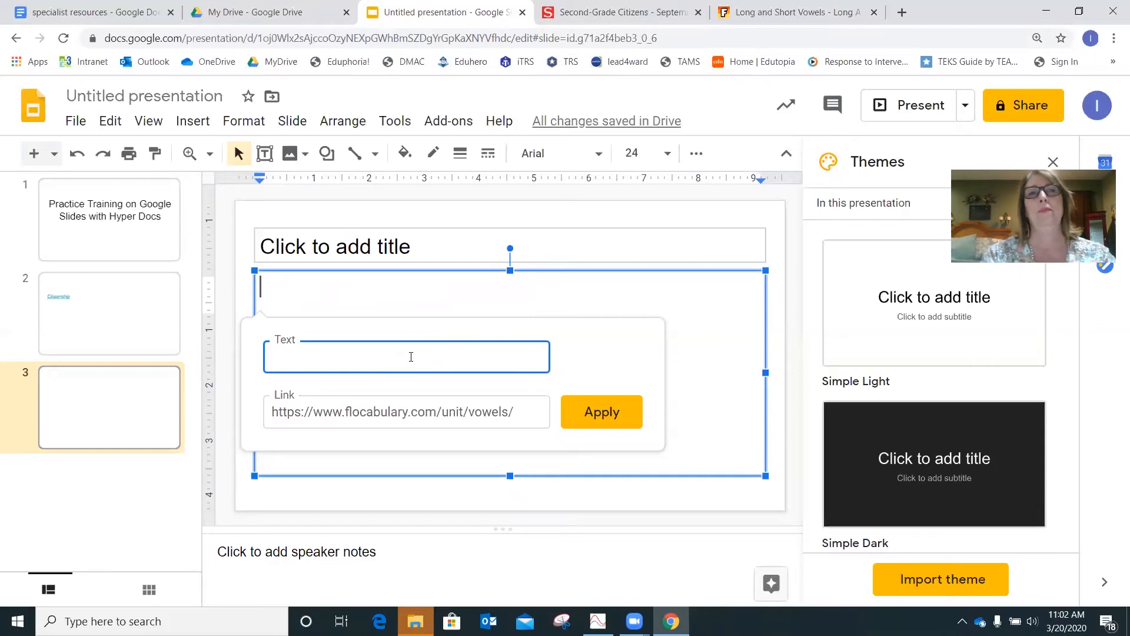
text(vo)
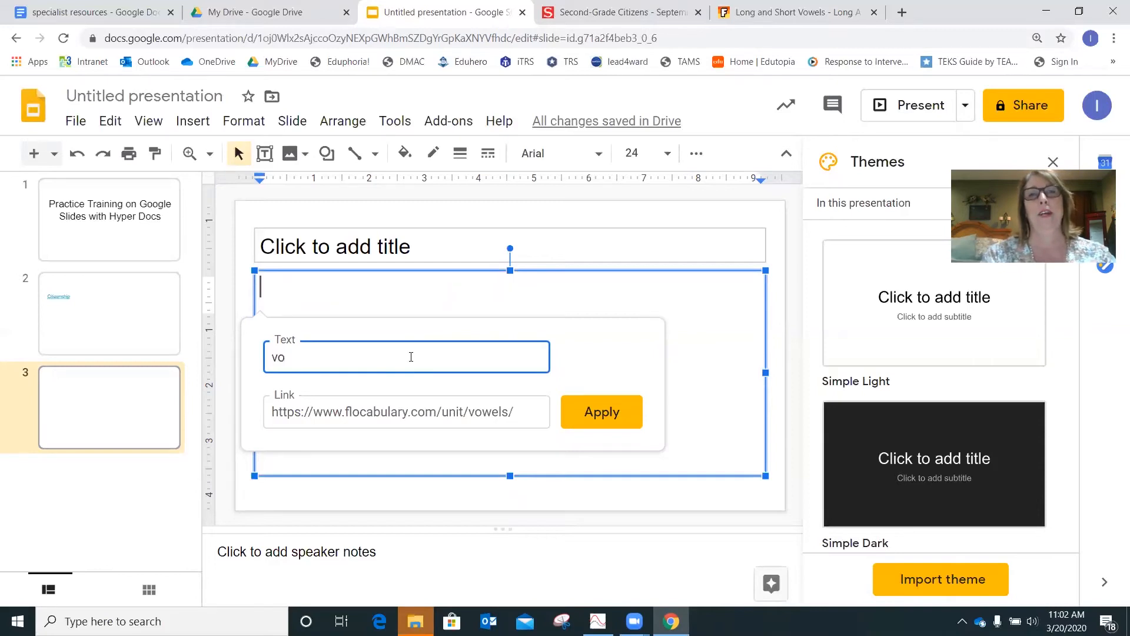
text(owels)
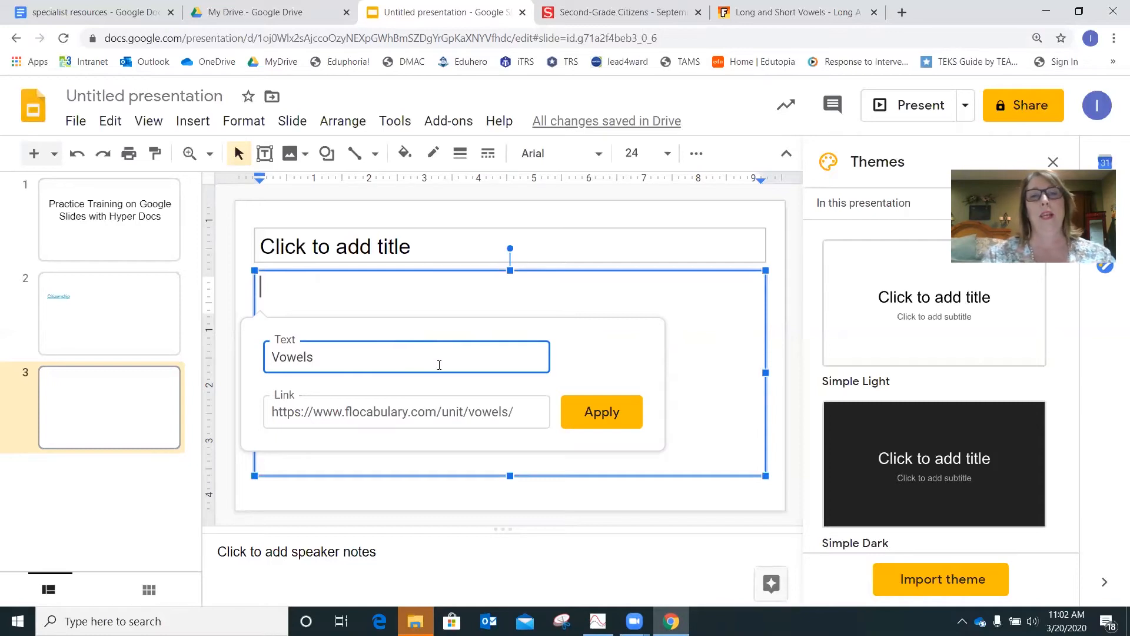
click(596, 412)
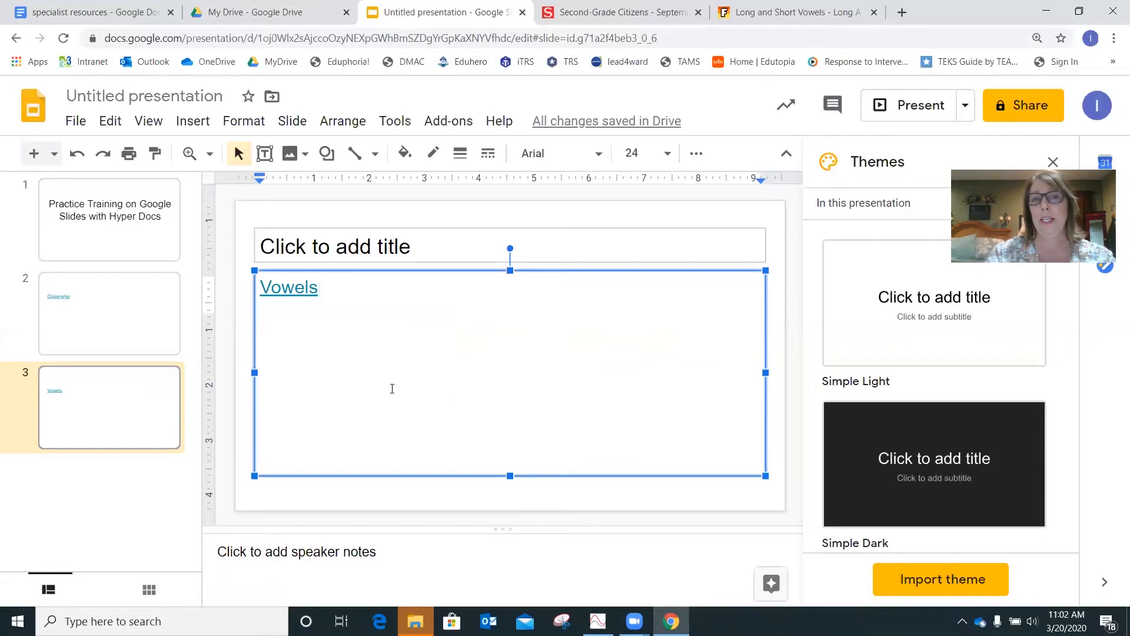
Step: Test the Vowels link by opening its target page from the slide
click(289, 294)
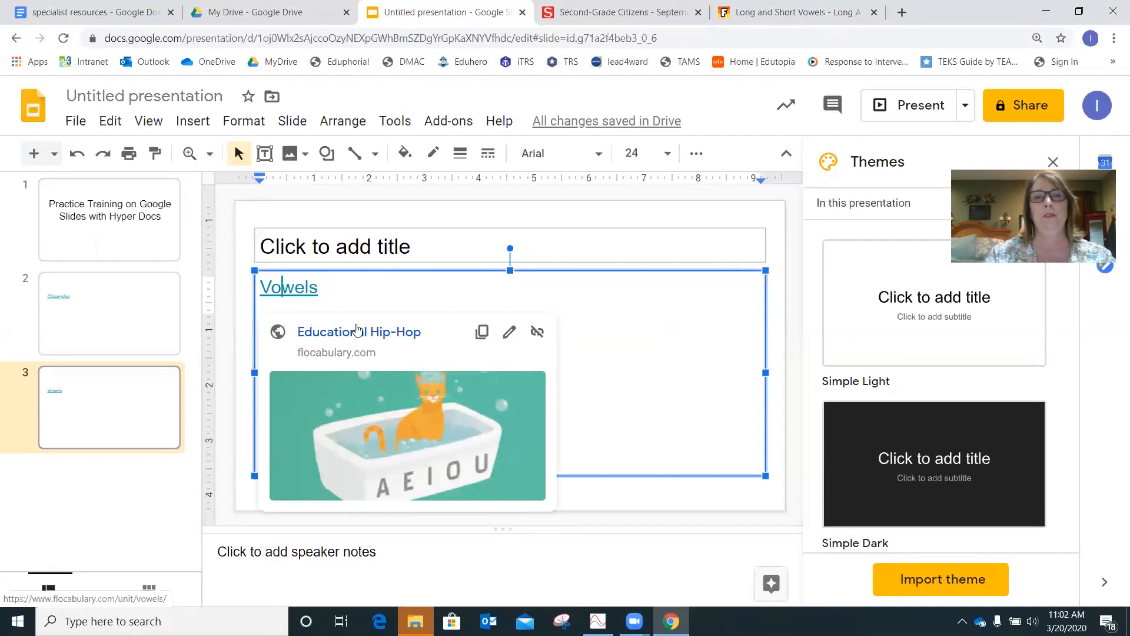
click(357, 330)
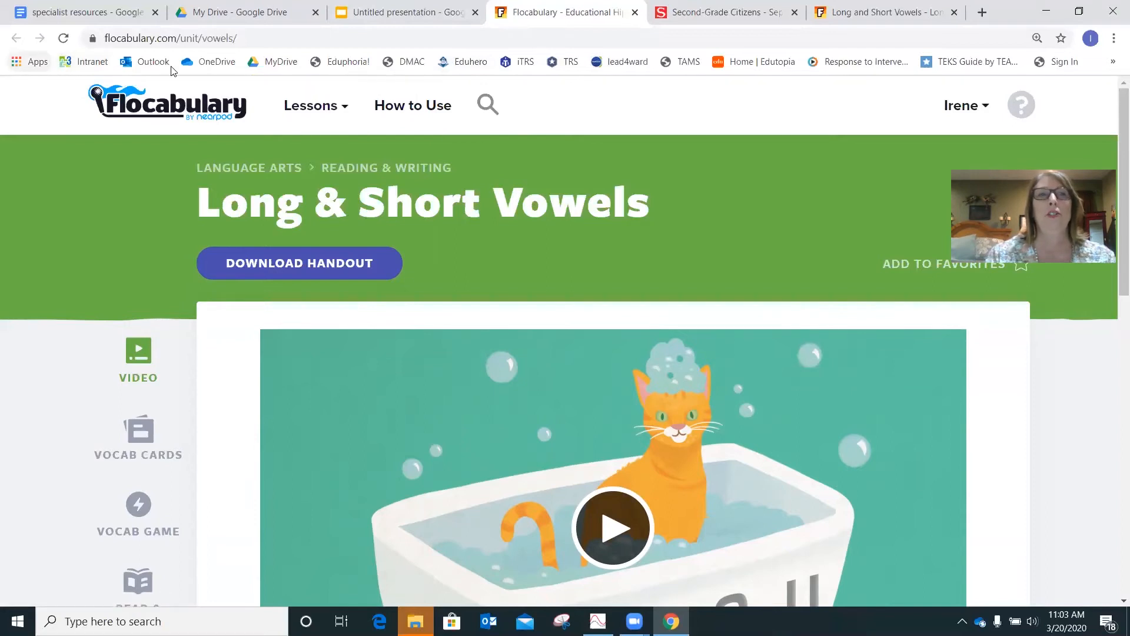
Step: Go to Google Classroom by way of My Drive and open the ESC 3 RLA class
click(268, 66)
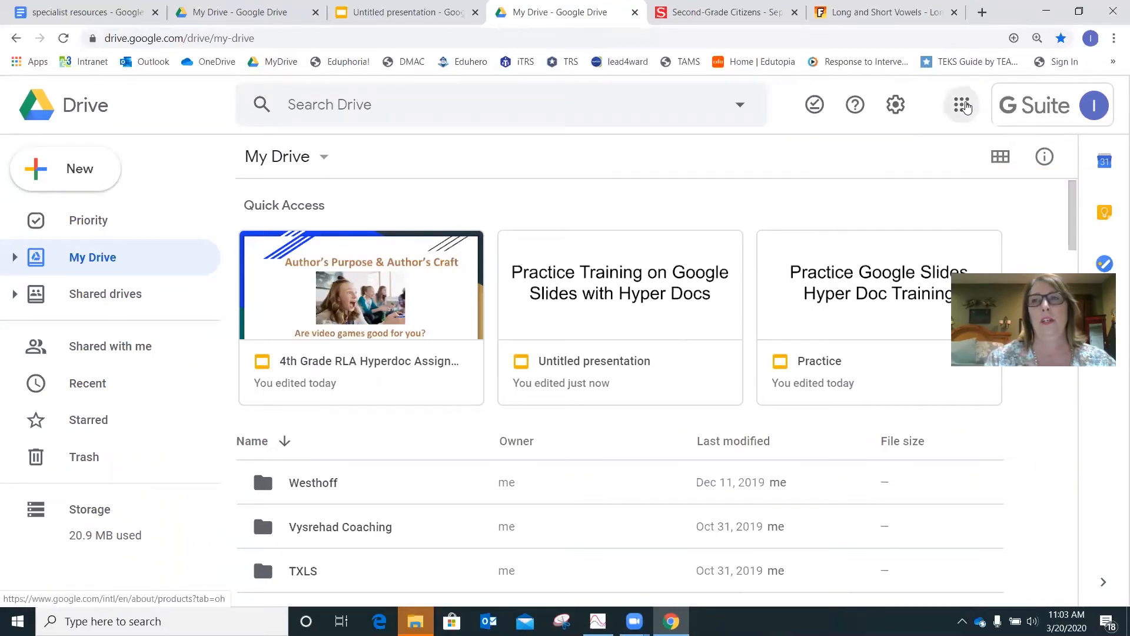
click(962, 105)
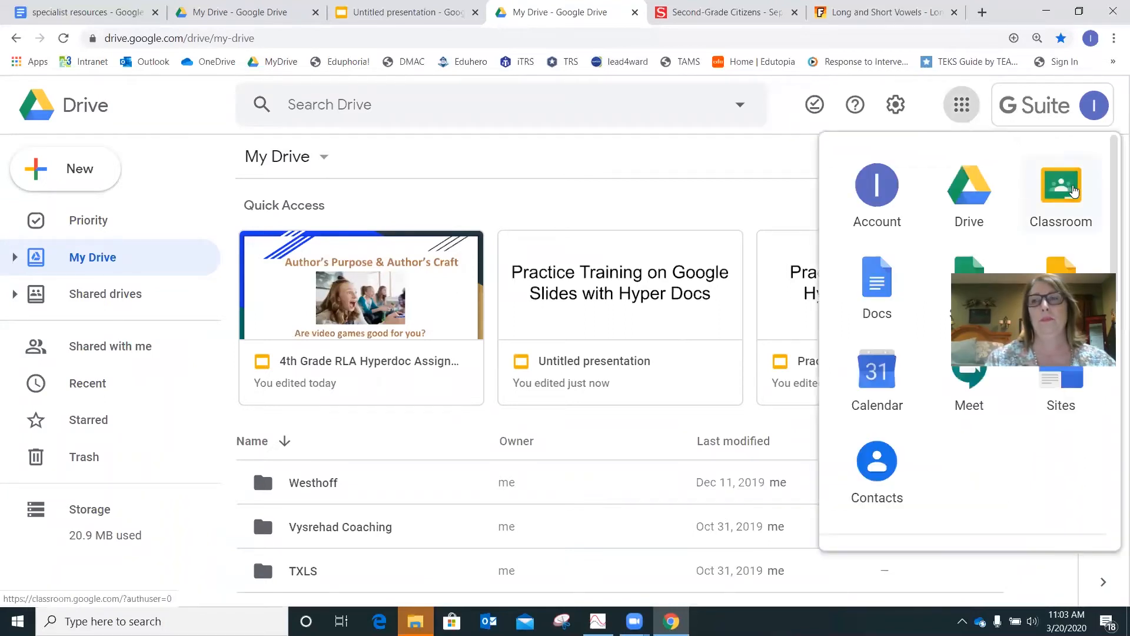
click(1072, 189)
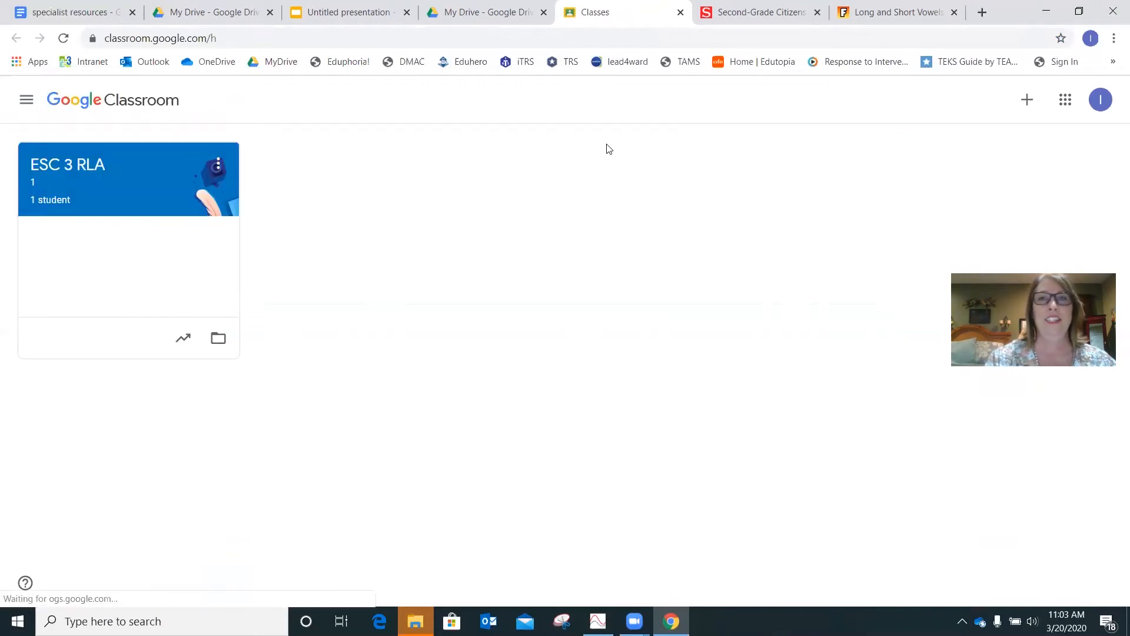
click(149, 188)
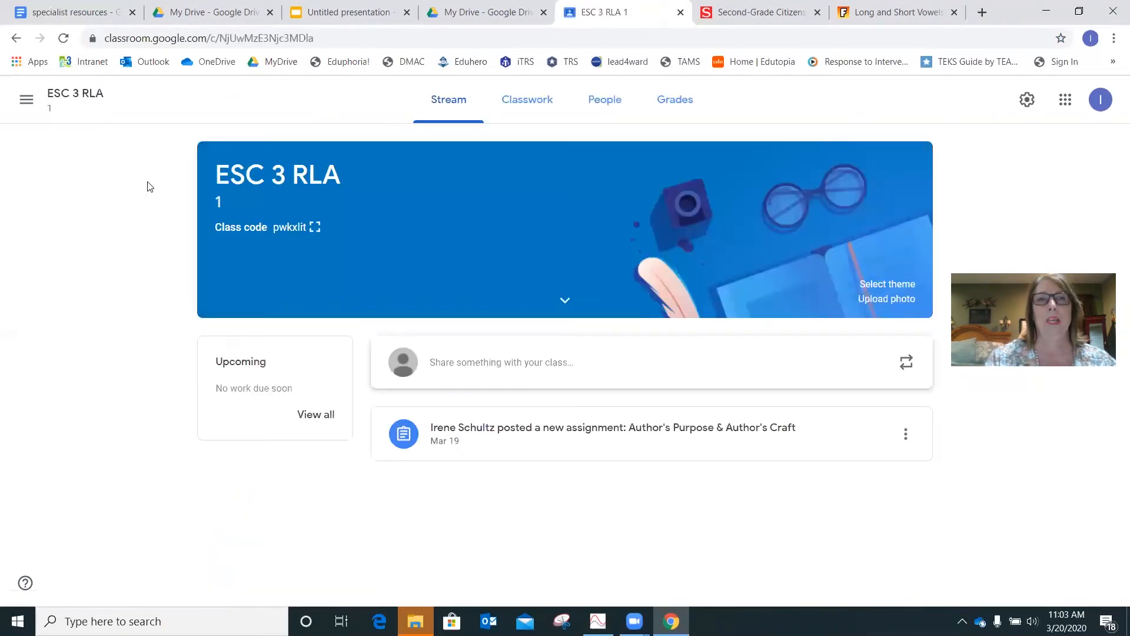
Step: Add a topic named Assignment 2 to the classwork of the ESC 3 RLA class
click(540, 104)
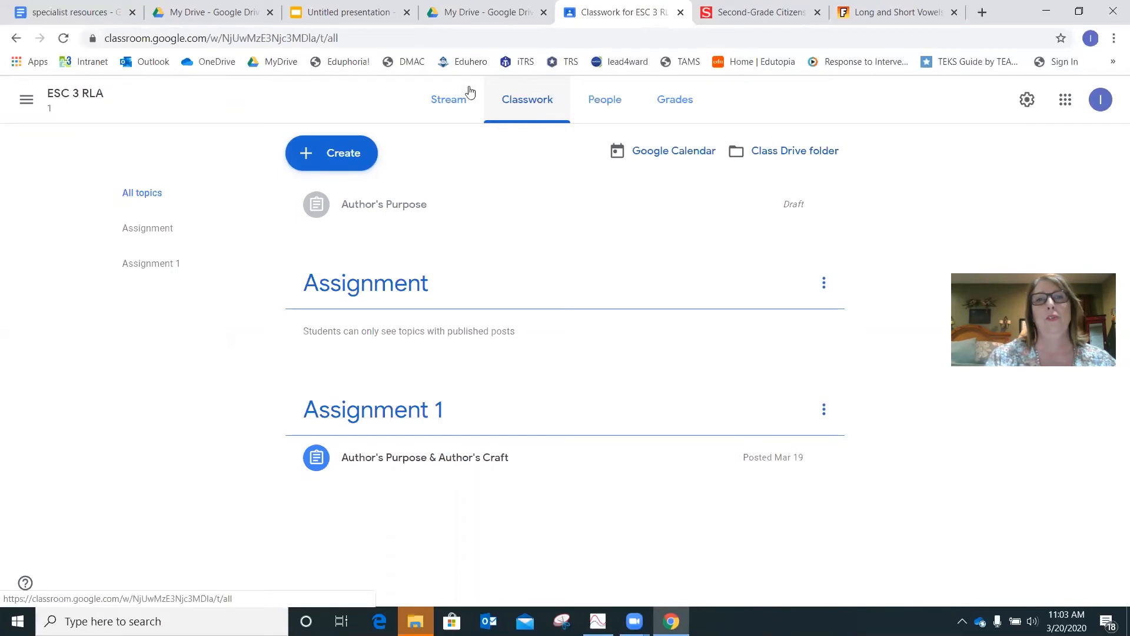
click(305, 156)
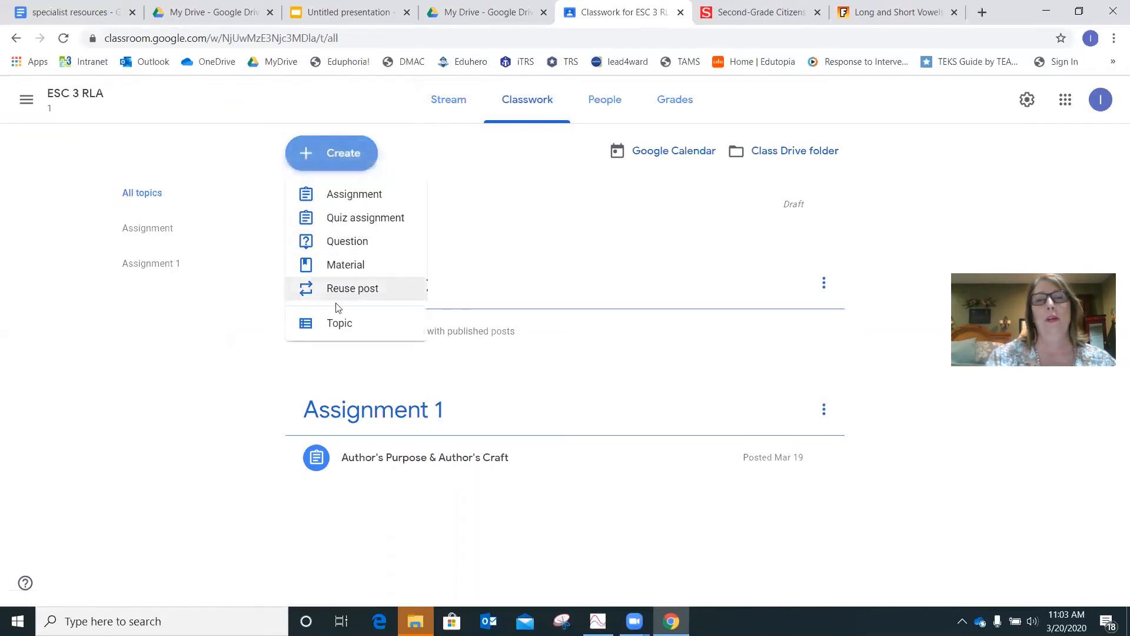
click(347, 330)
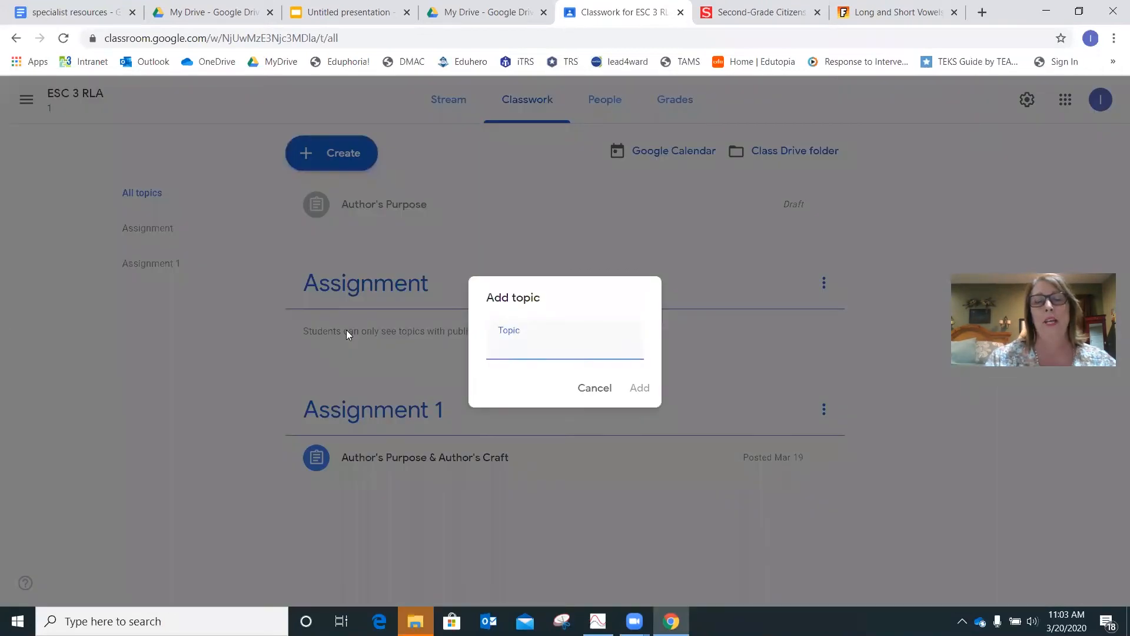
text(Ass)
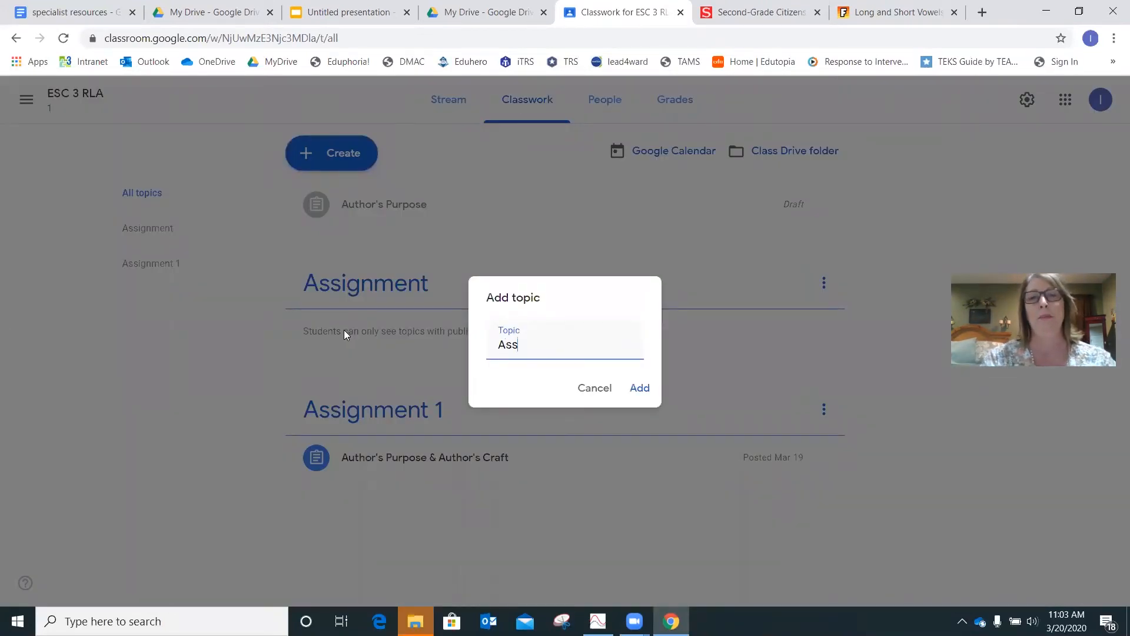
text(ignment)
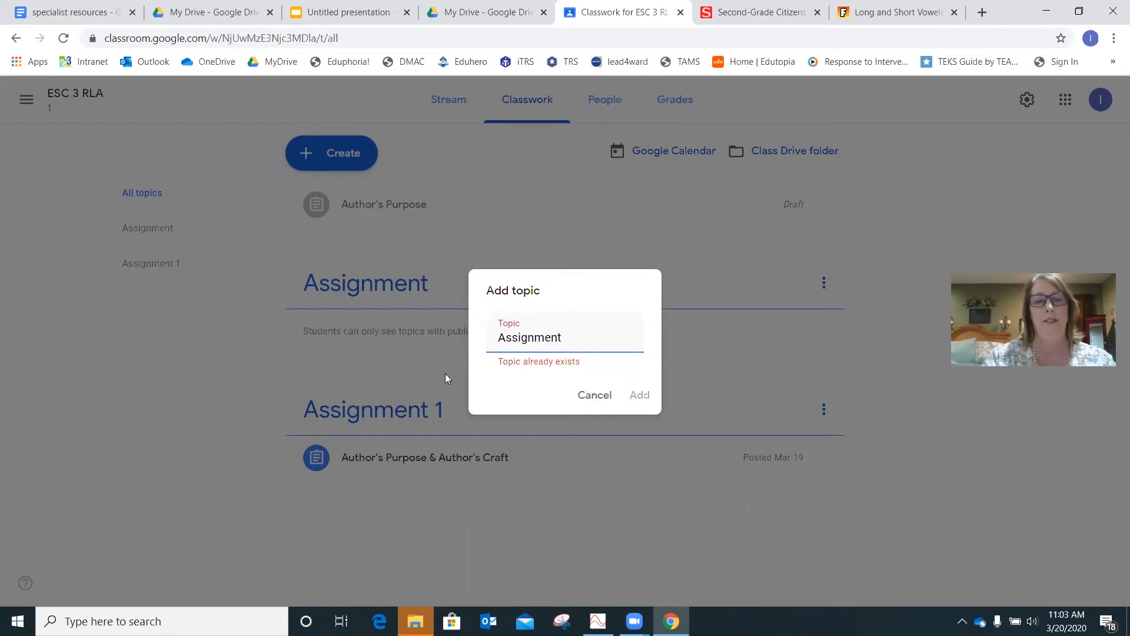
text( 2)
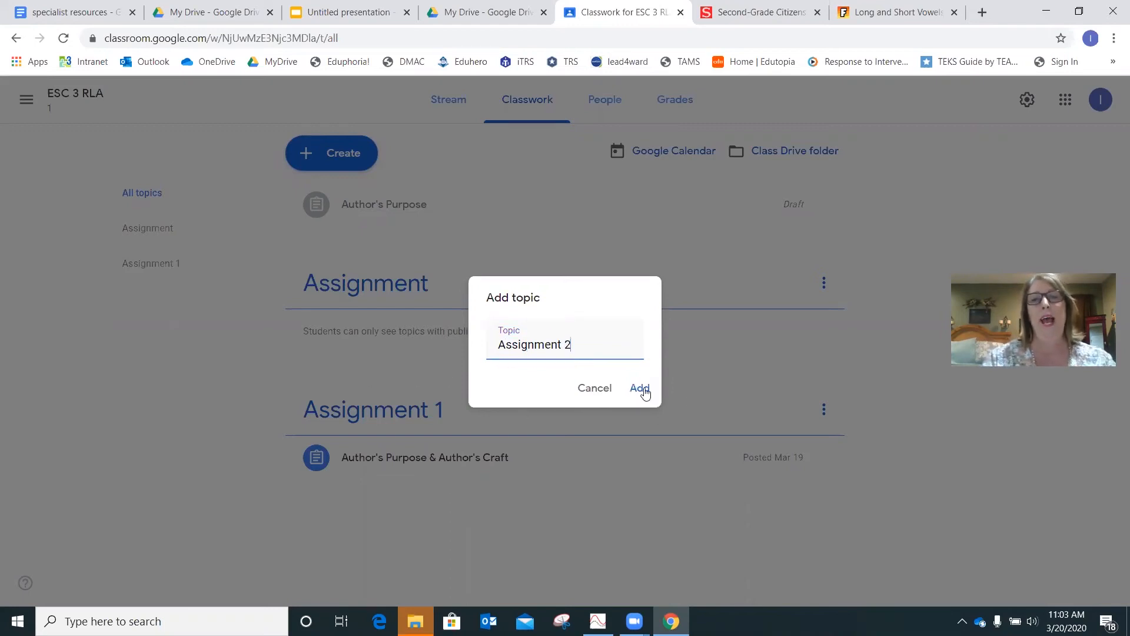
click(643, 390)
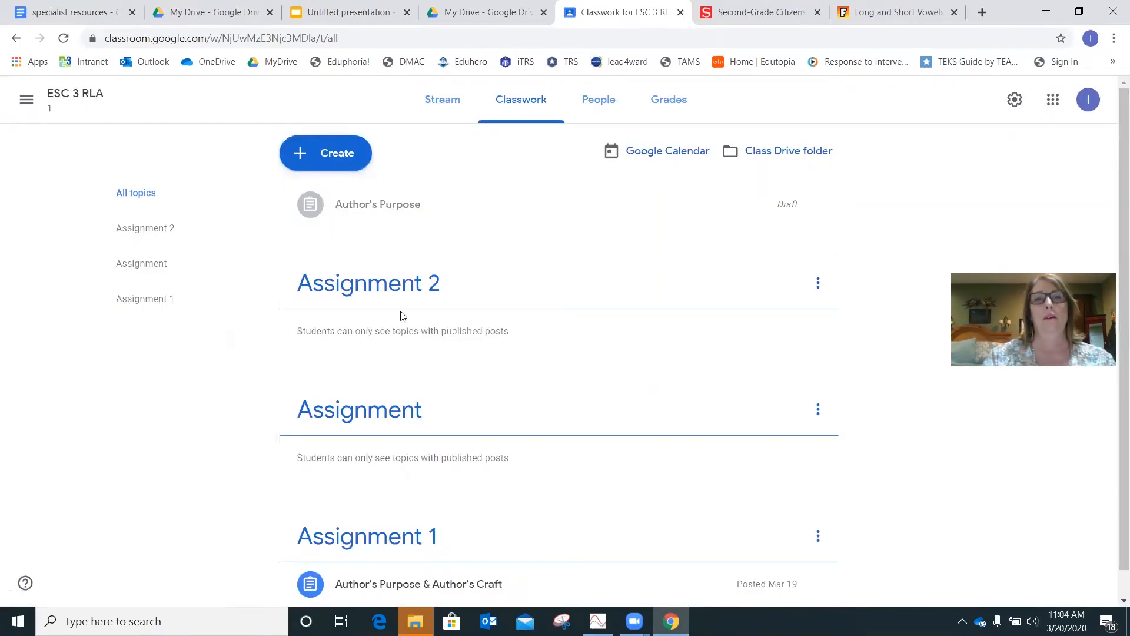
click(394, 283)
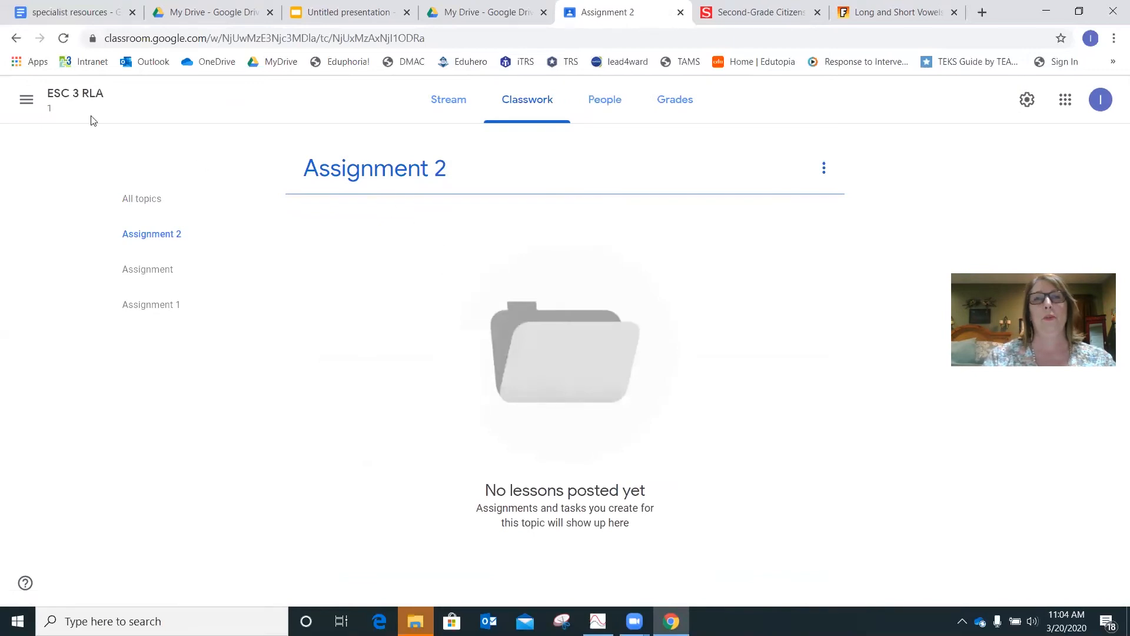
click(823, 172)
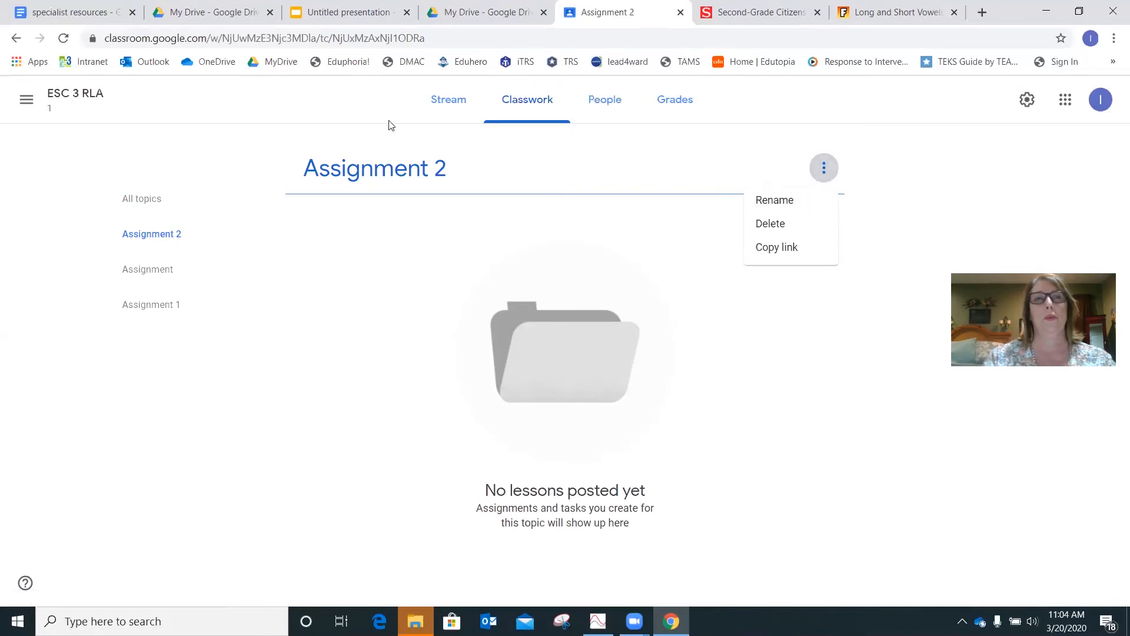
click(17, 40)
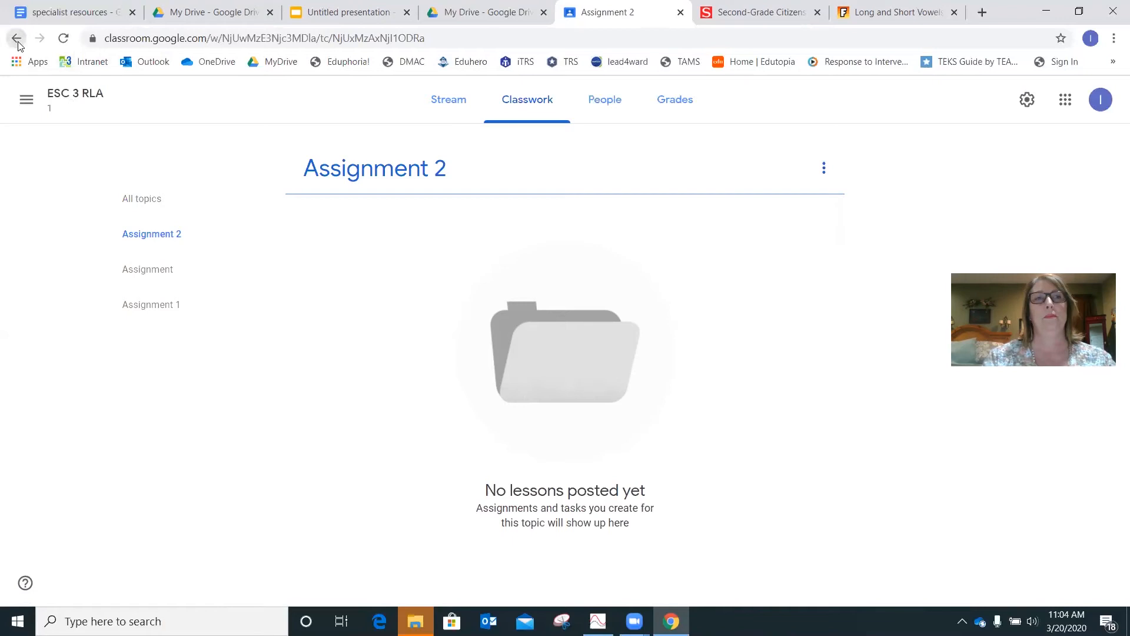
click(540, 99)
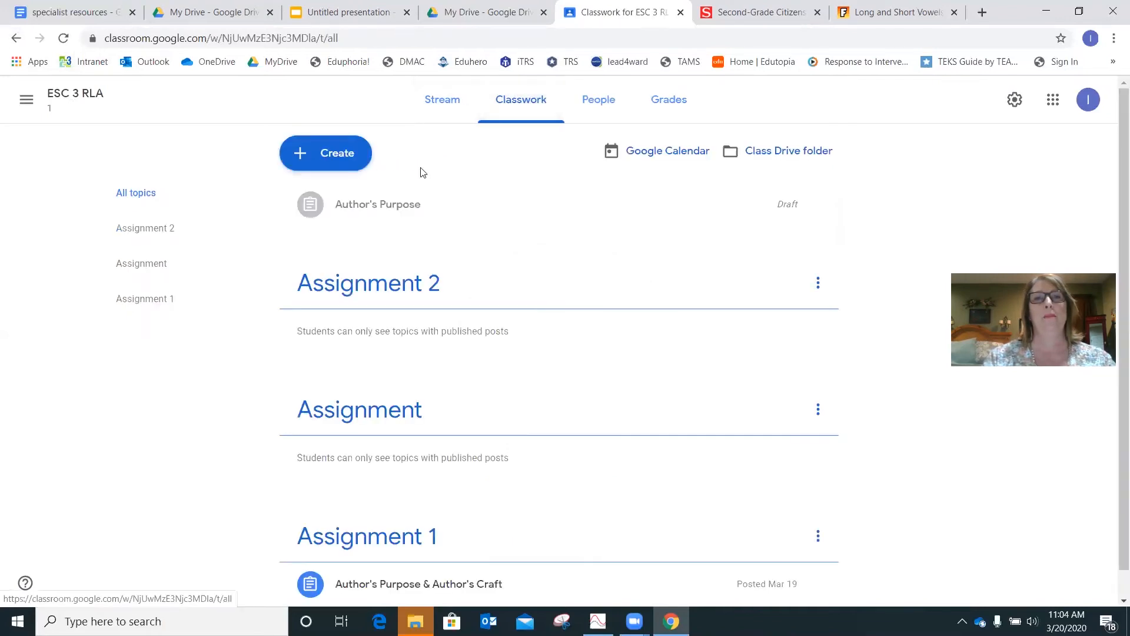
Step: Create a new classwork assignment titled Vowels with the instructions "Please watch the video."
click(300, 158)
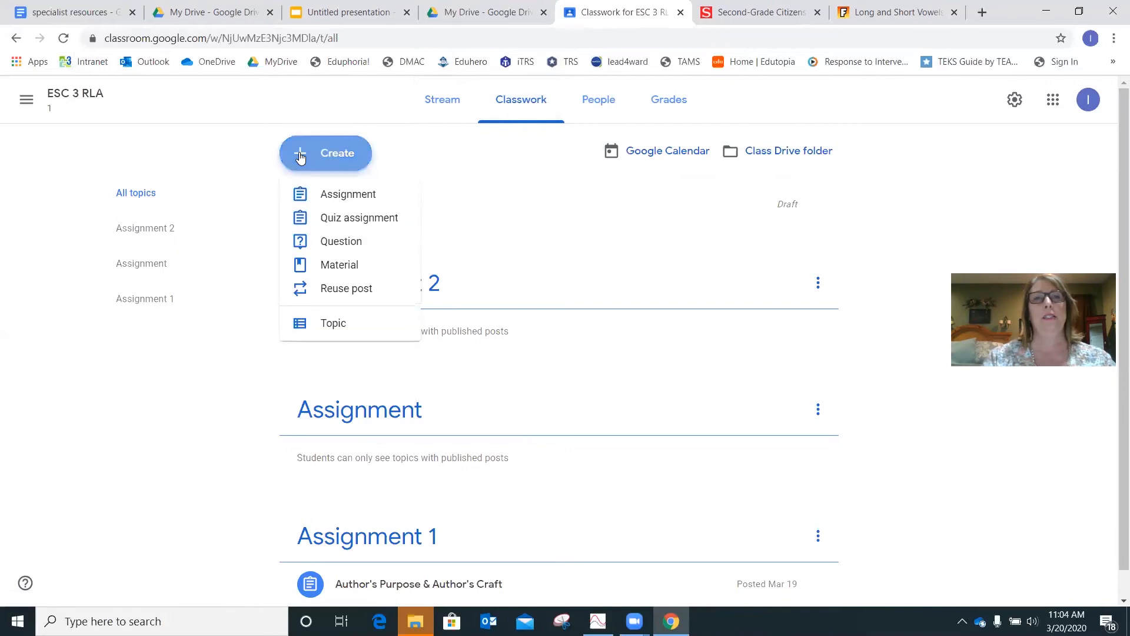
click(331, 200)
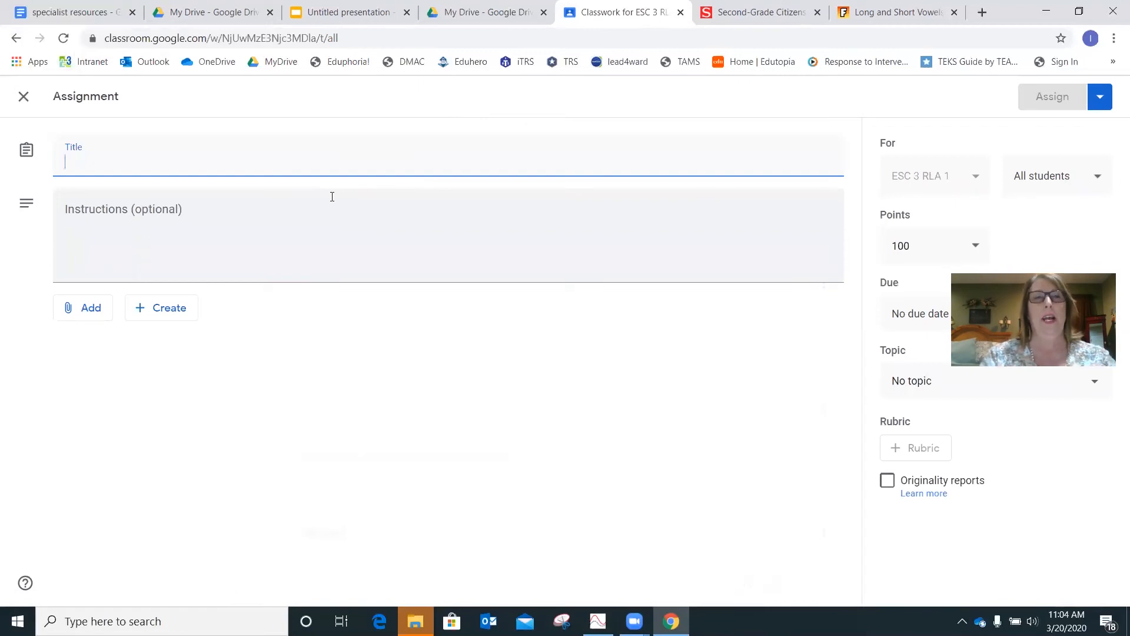
text(Vowels)
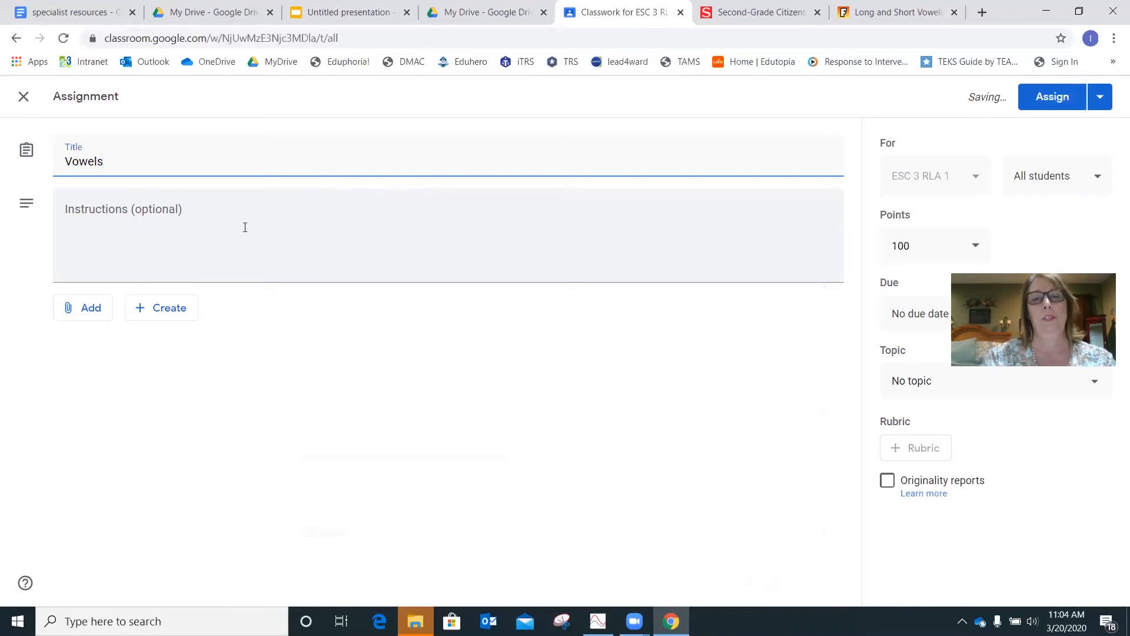
click(177, 228)
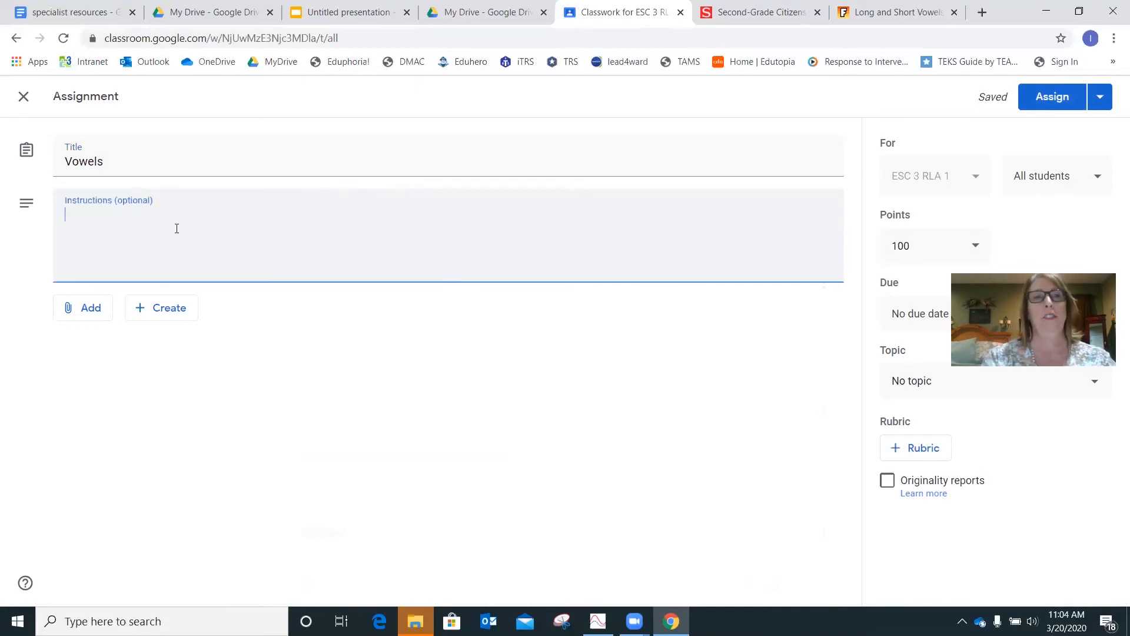
text(Ple)
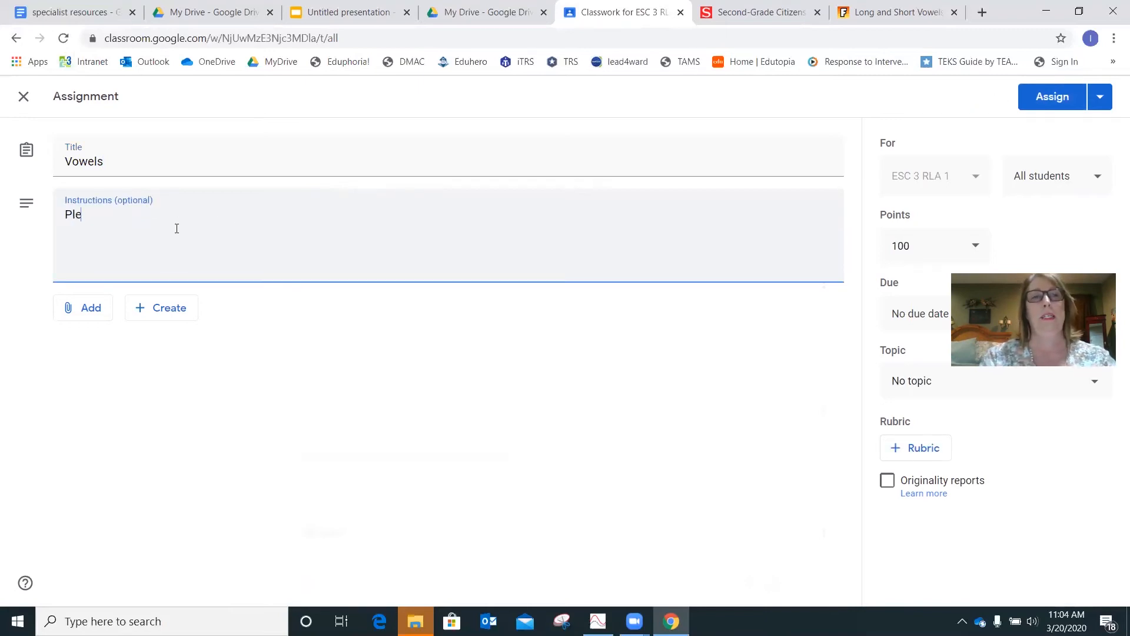
text(ase watch the vido)
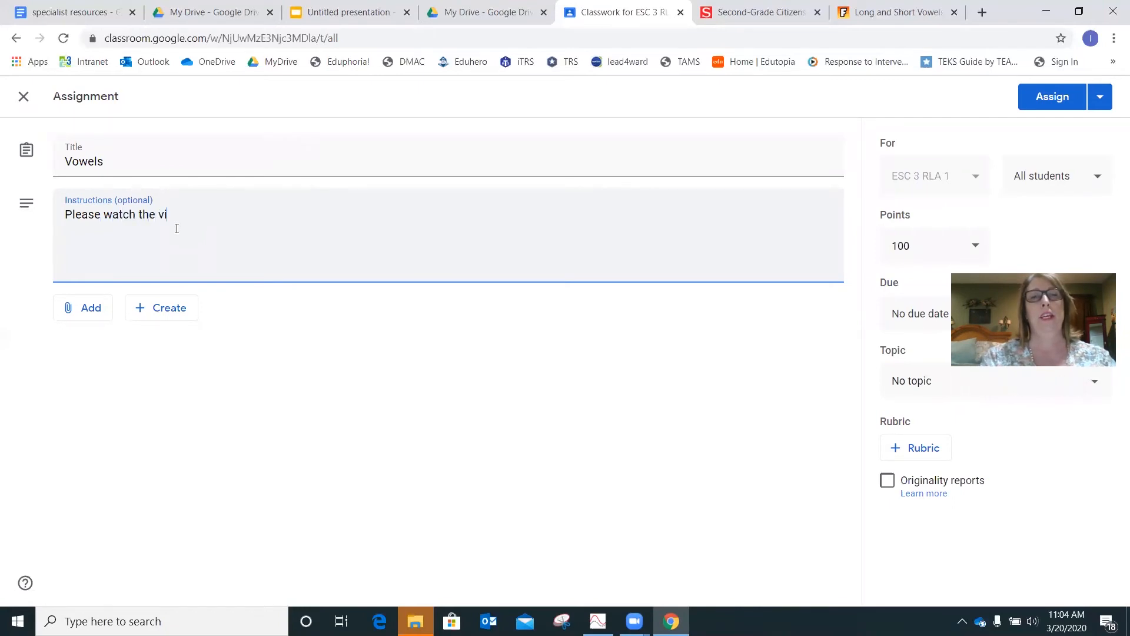
key(BackSpace)
text(eo.)
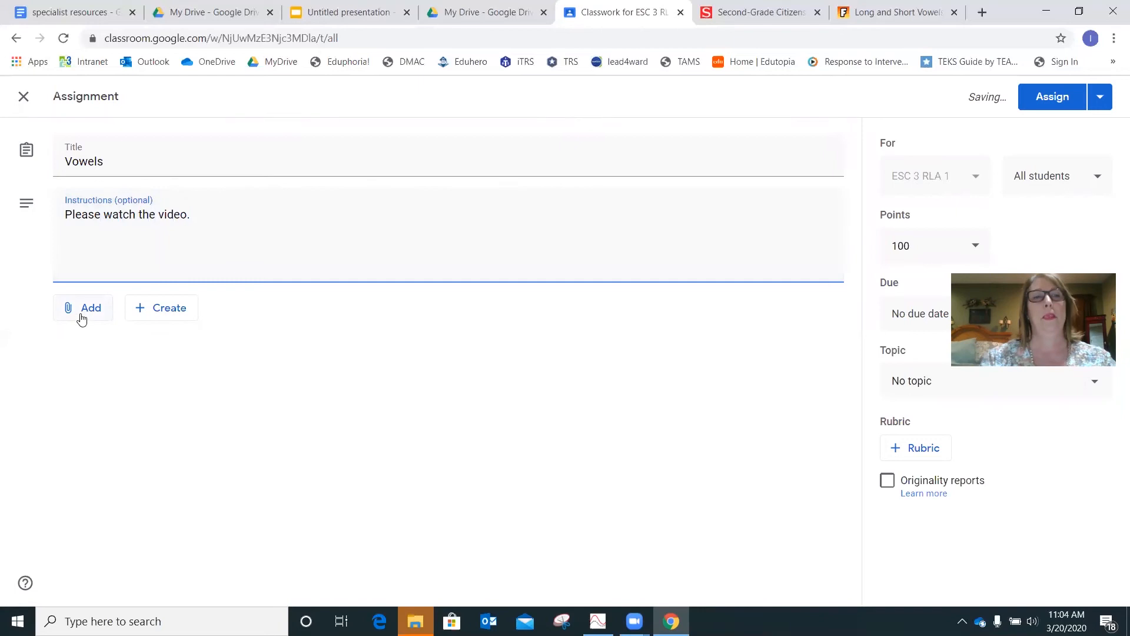
Step: Attach the Untitled presentation from the recent Google Drive files to the Vowels assignment
click(81, 318)
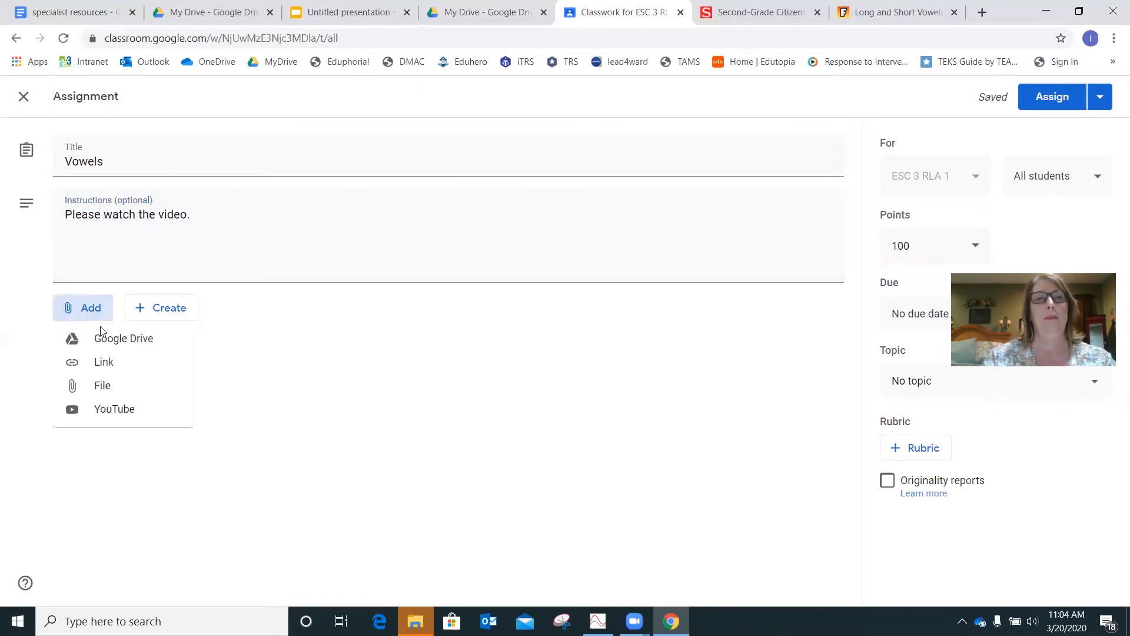
click(108, 341)
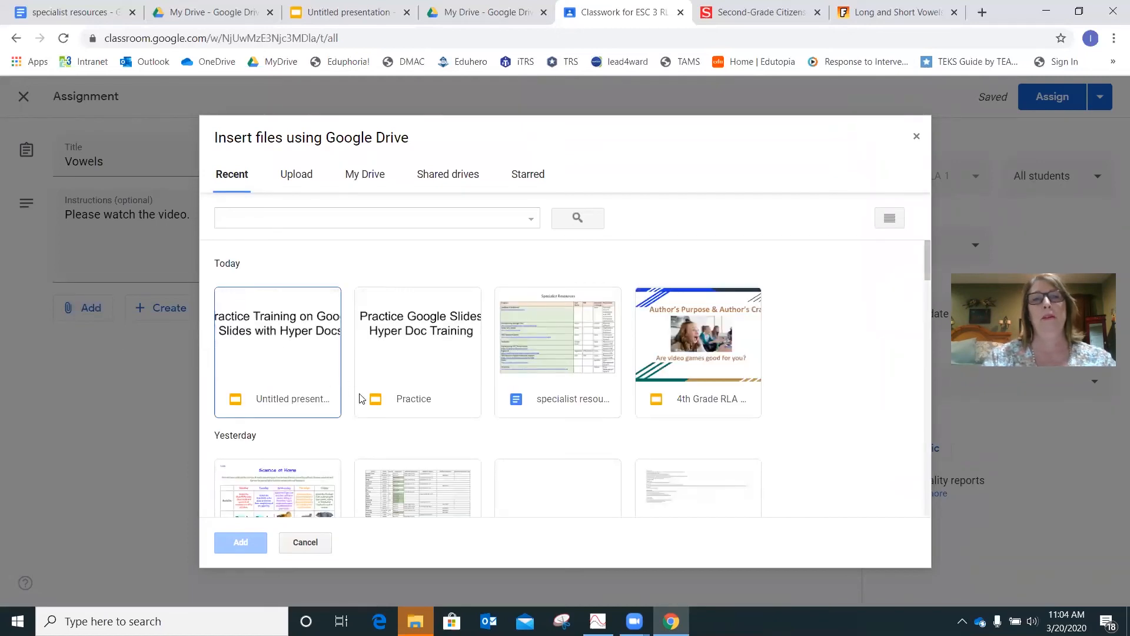
click(292, 400)
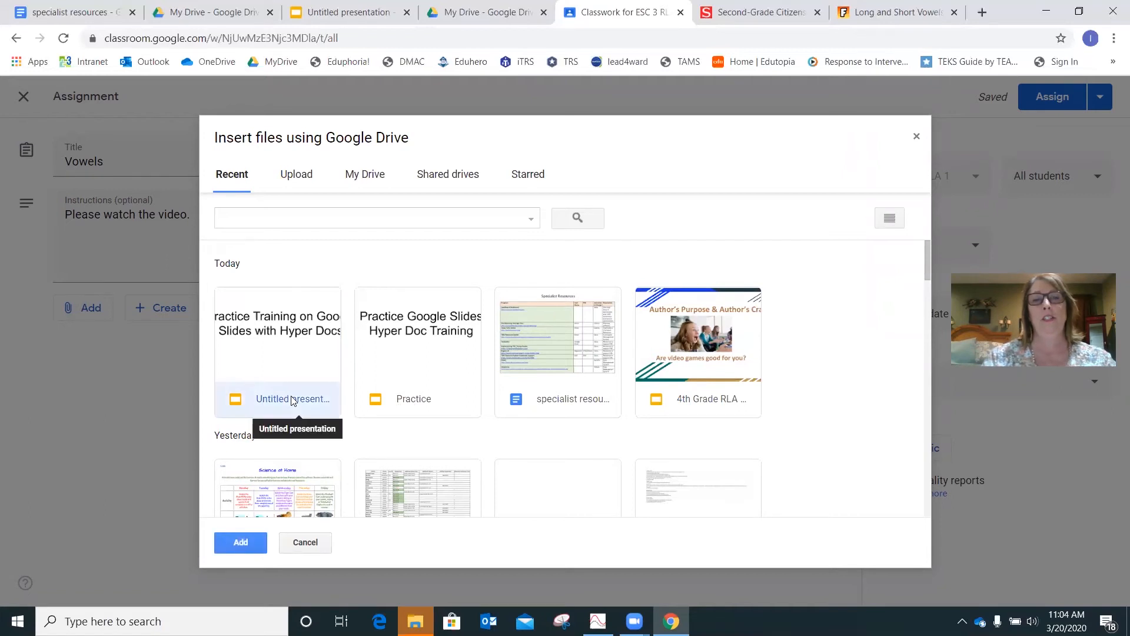
click(239, 541)
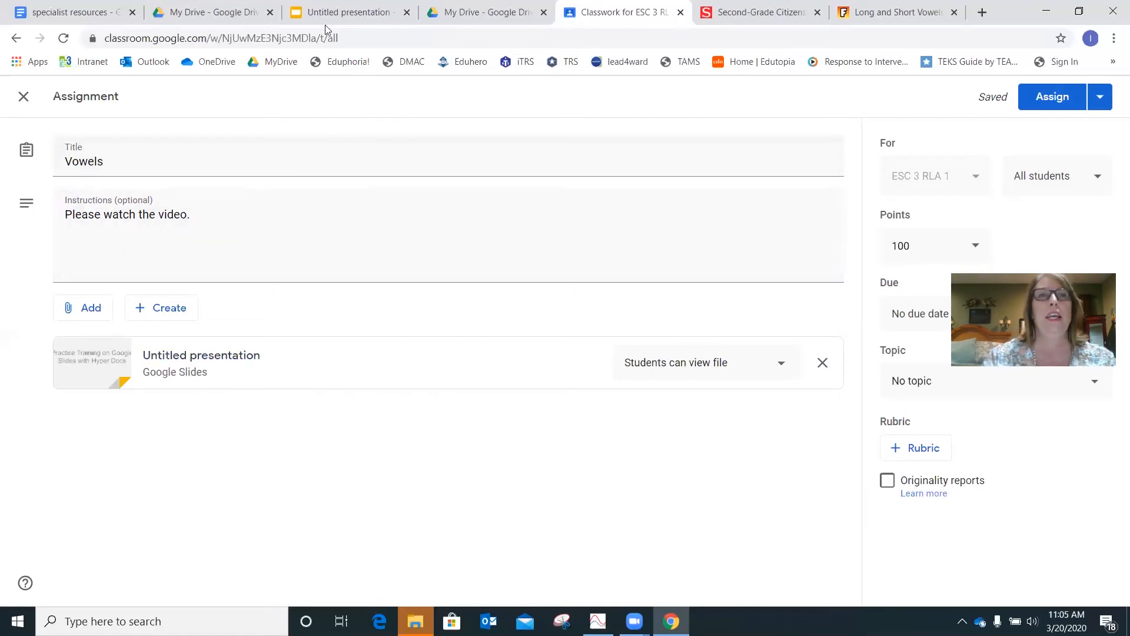
Step: Switch to My Drive and open the 4th Grade RLA Hyperdoc presentation on Author's Purpose & Author's Craft
click(245, 14)
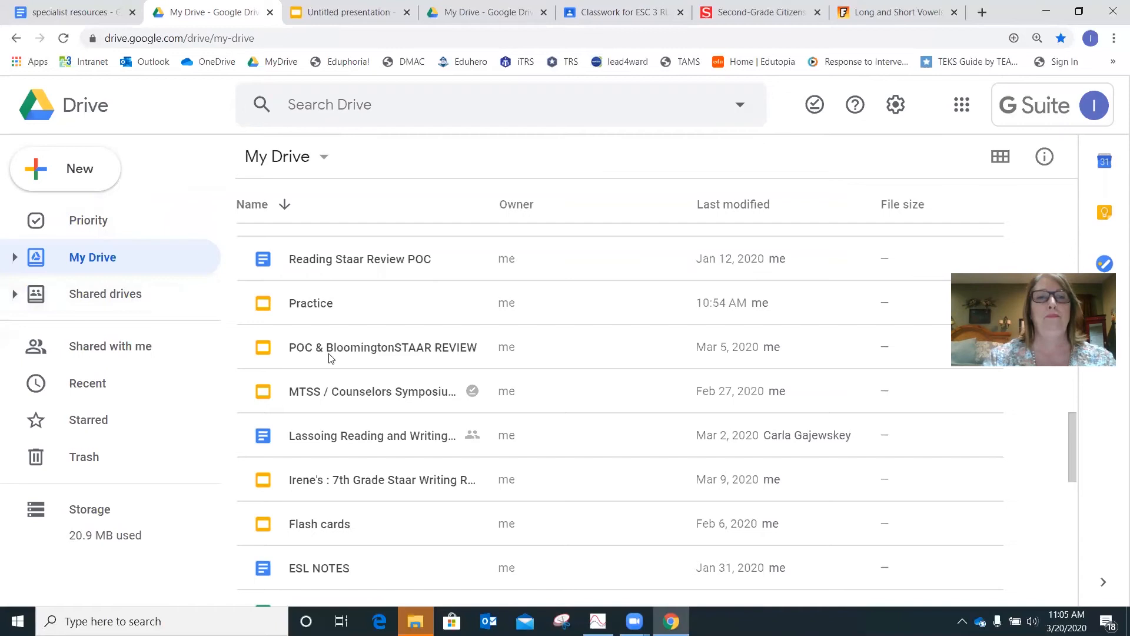
scroll(337, 370, down, 4)
scroll(333, 368, up, 8)
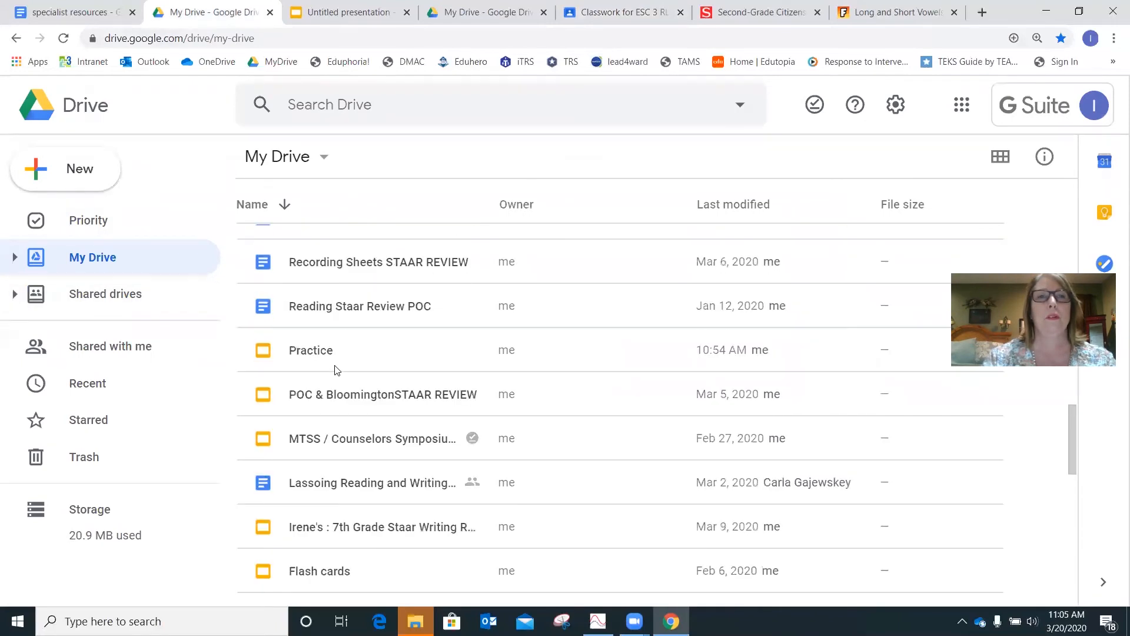
scroll(280, 345, up, 15)
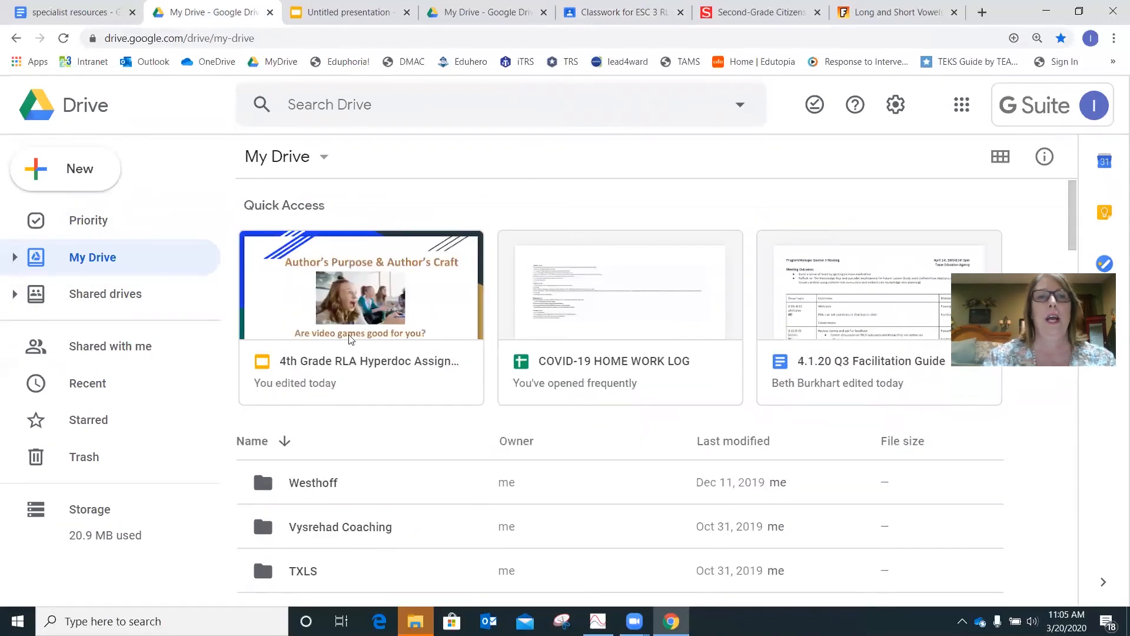
click(371, 360)
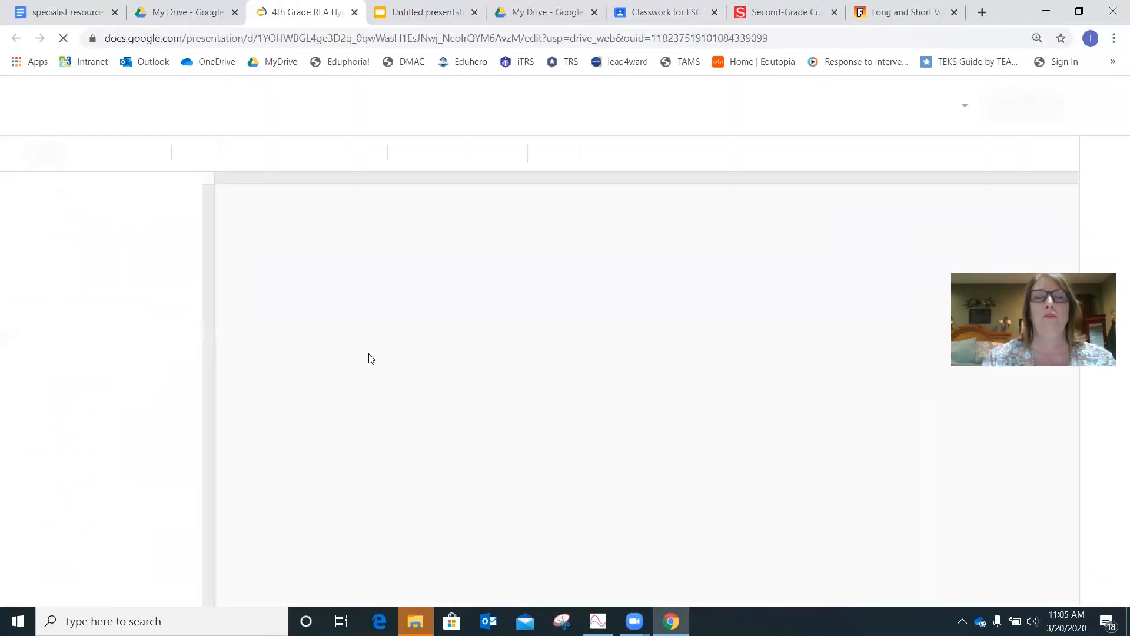